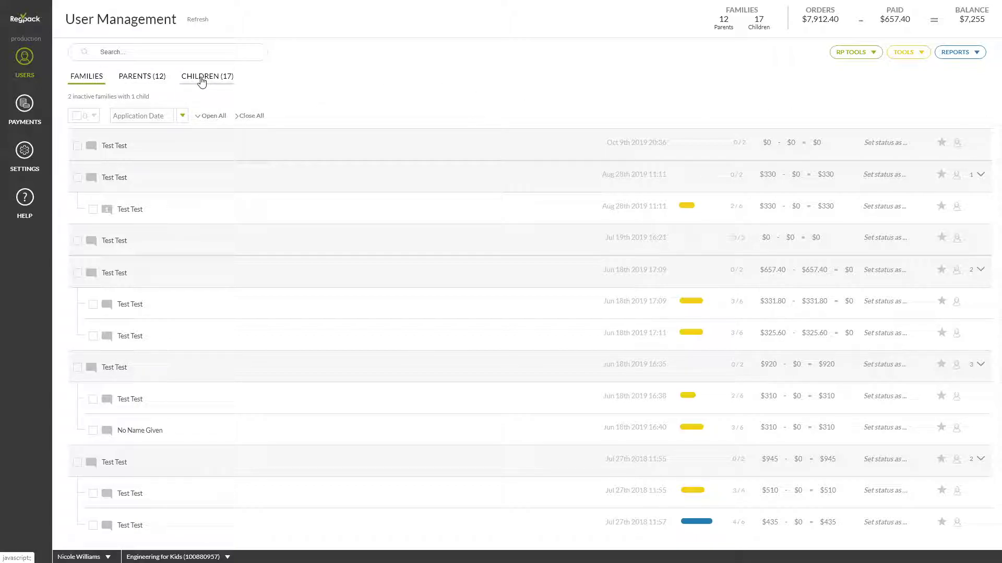
- Check the Applicant Naming choices in Project Settings' General tab, then return to the Families list
{"action": "left_click", "coordinate": [24, 156]}
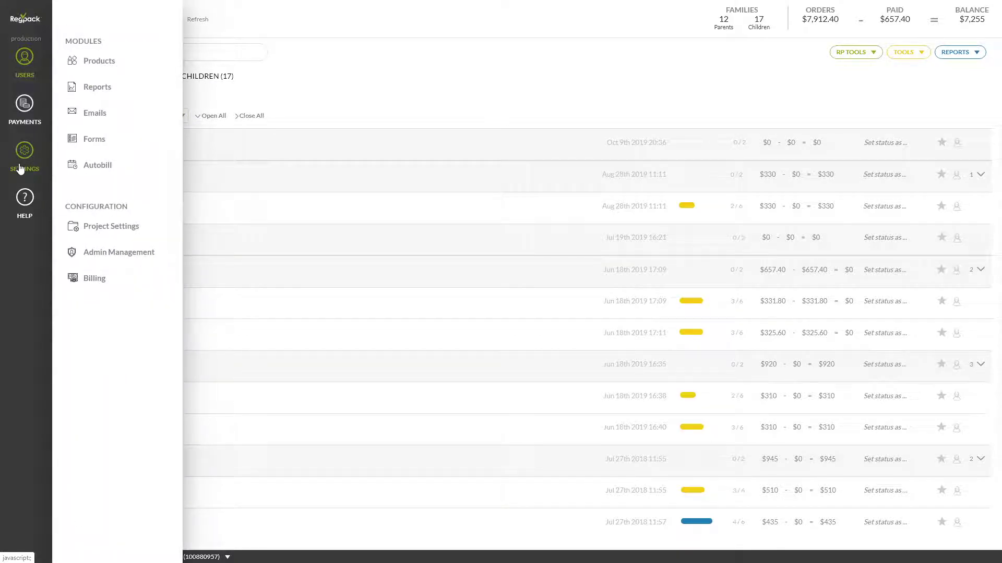
{"action": "left_click", "coordinate": [89, 226]}
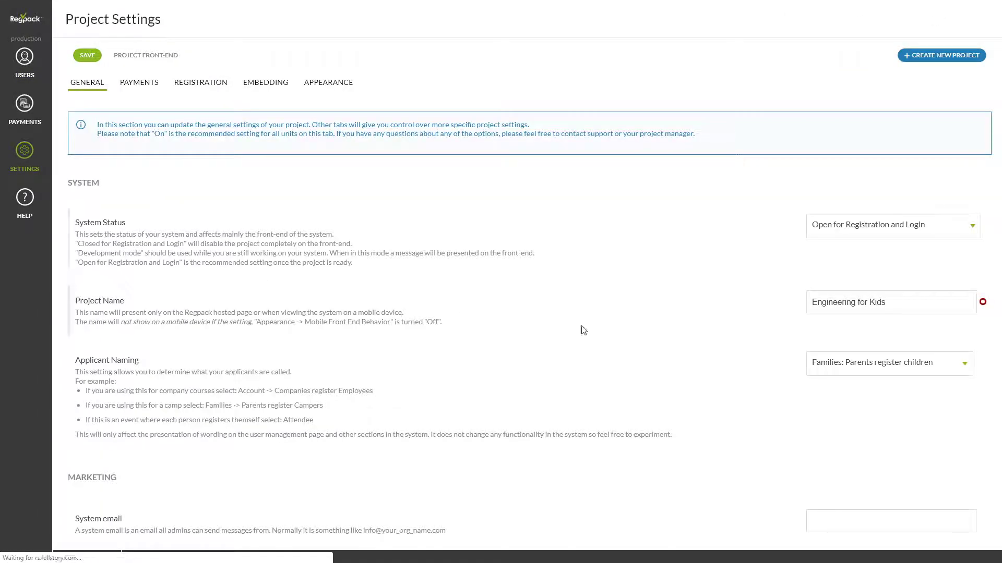
{"action": "left_click", "coordinate": [854, 364]}
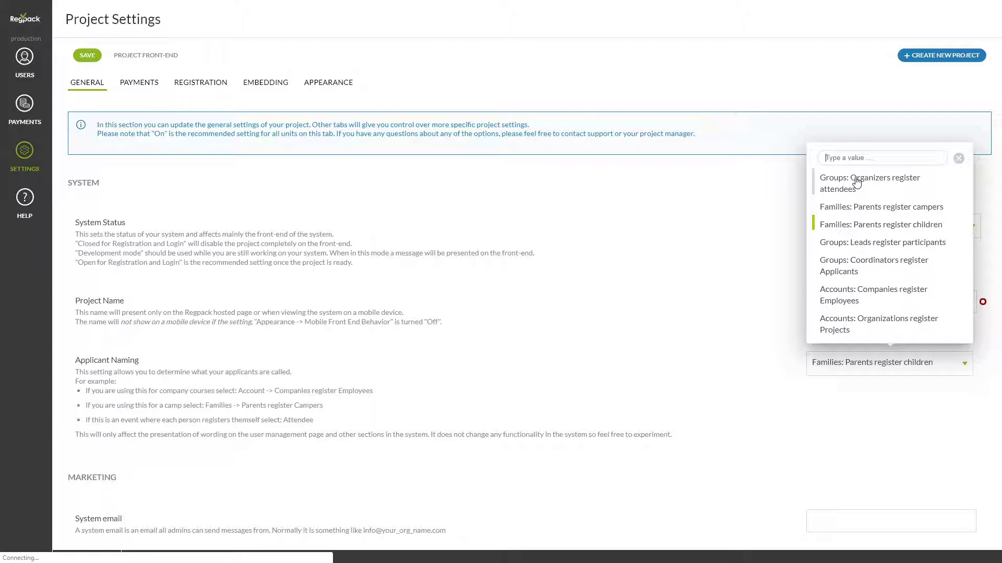
{"action": "left_click", "coordinate": [24, 60]}
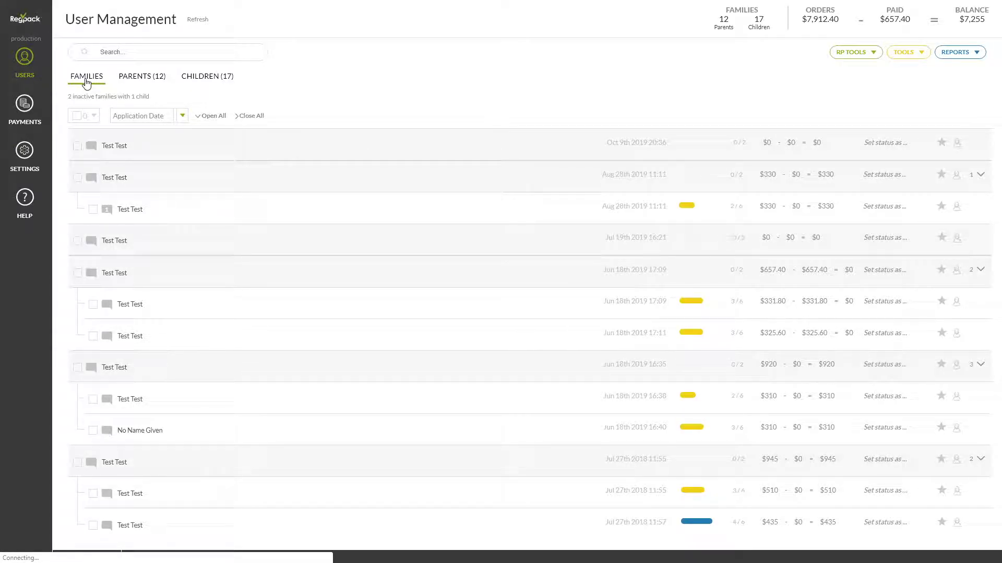
- Show the Parents (12) list, then the Children (17) list
{"action": "left_click", "coordinate": [143, 77]}
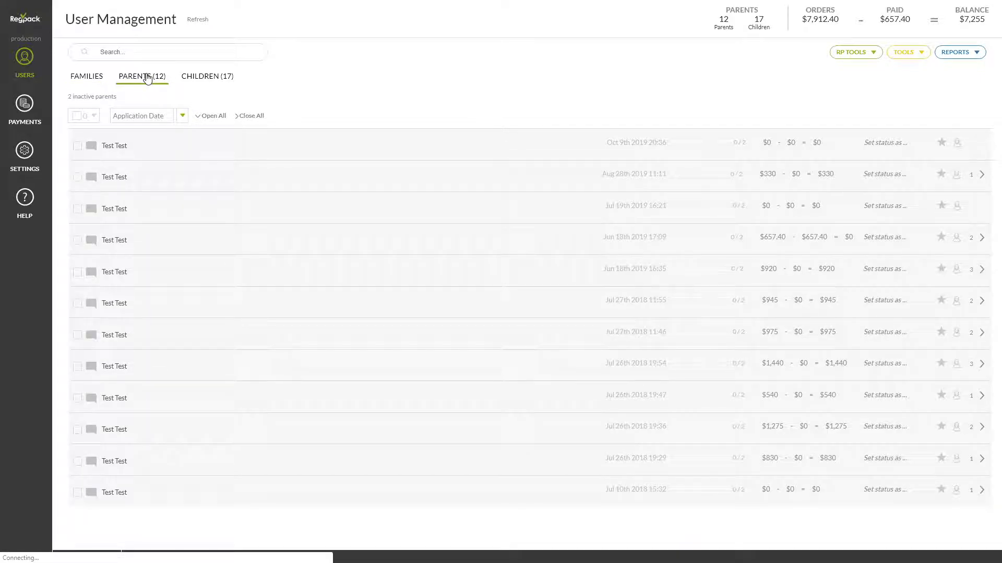
{"action": "left_click", "coordinate": [205, 81]}
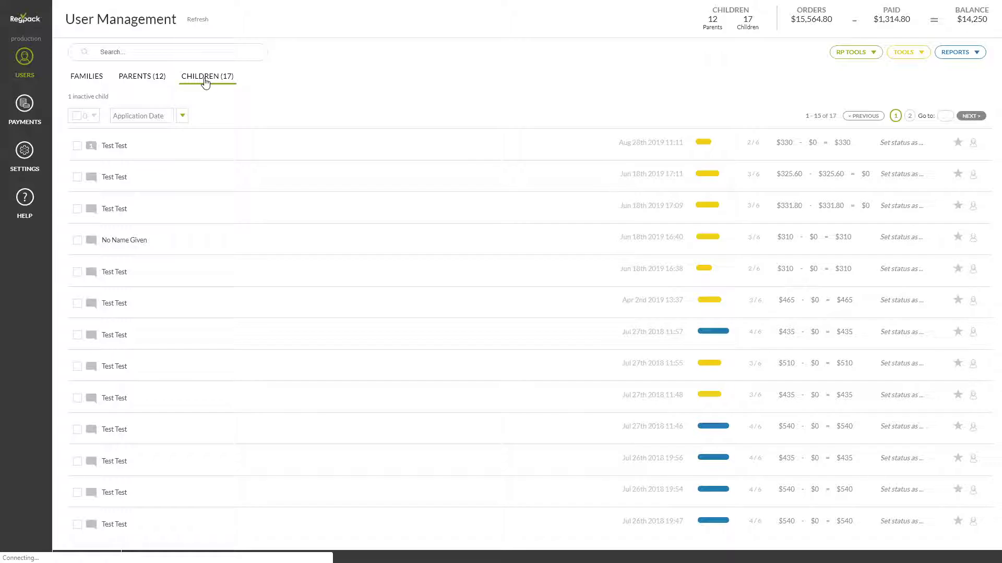
- Open the first Test Test child's record and view its Family tab, then its Info tab with name and grade
{"action": "left_click", "coordinate": [91, 150]}
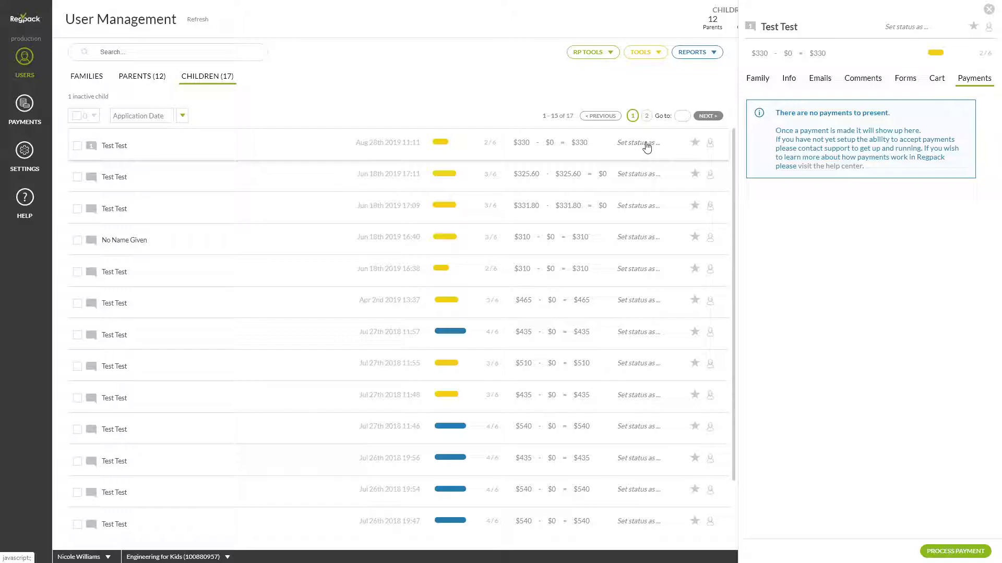
{"action": "left_click", "coordinate": [775, 83]}
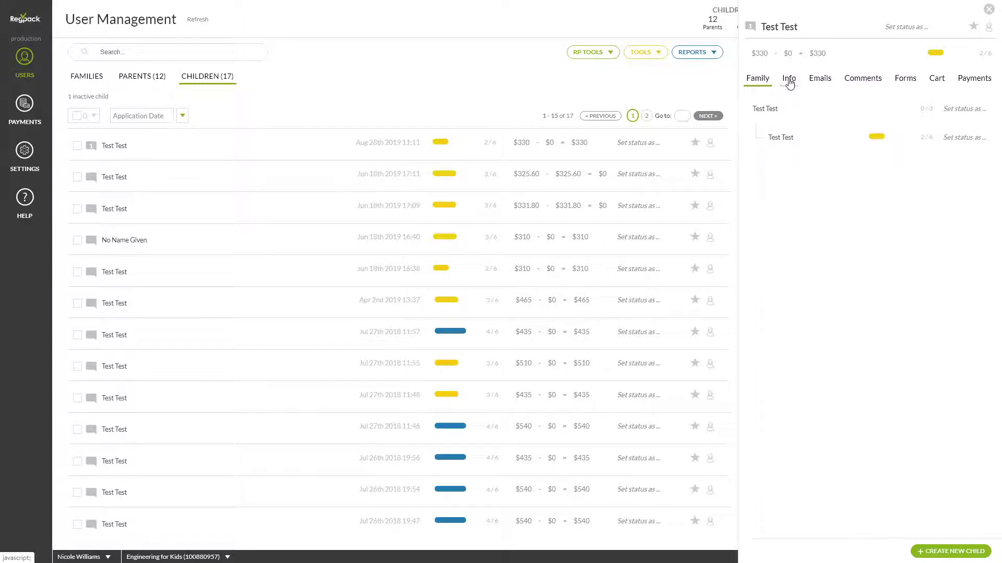
{"action": "left_click", "coordinate": [789, 80]}
{"action": "mouse_move", "coordinate": [794, 143]}
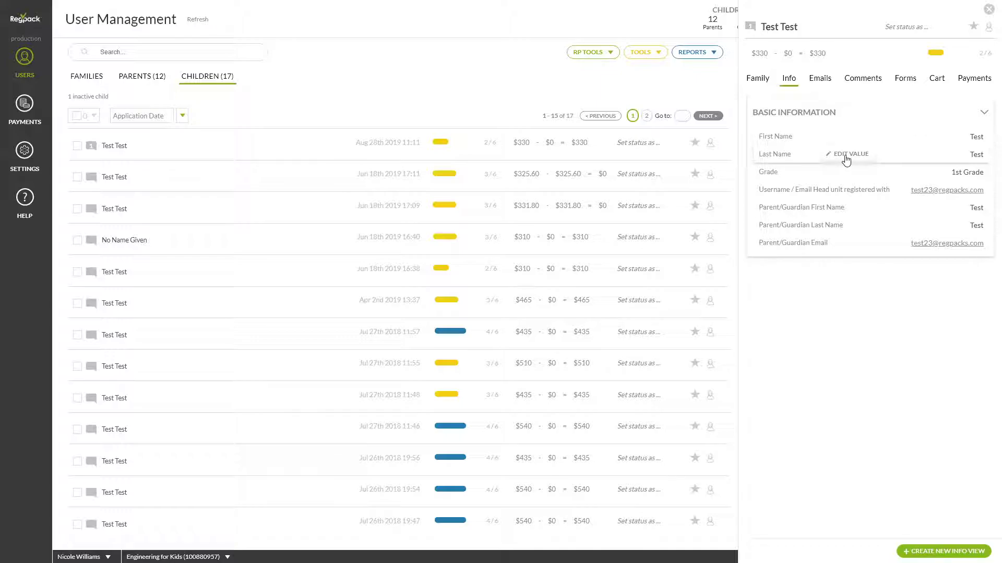
{"action": "mouse_move", "coordinate": [780, 176]}
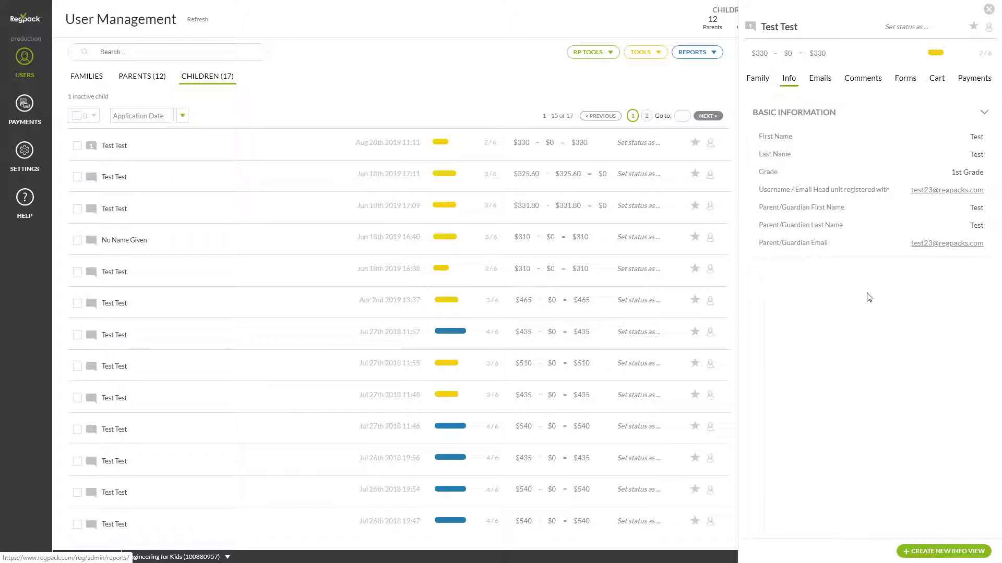
- Browse the child's Emails, Comments, Forms and Cart ($330) tabs, ending on Payments with none
{"action": "left_click", "coordinate": [819, 80]}
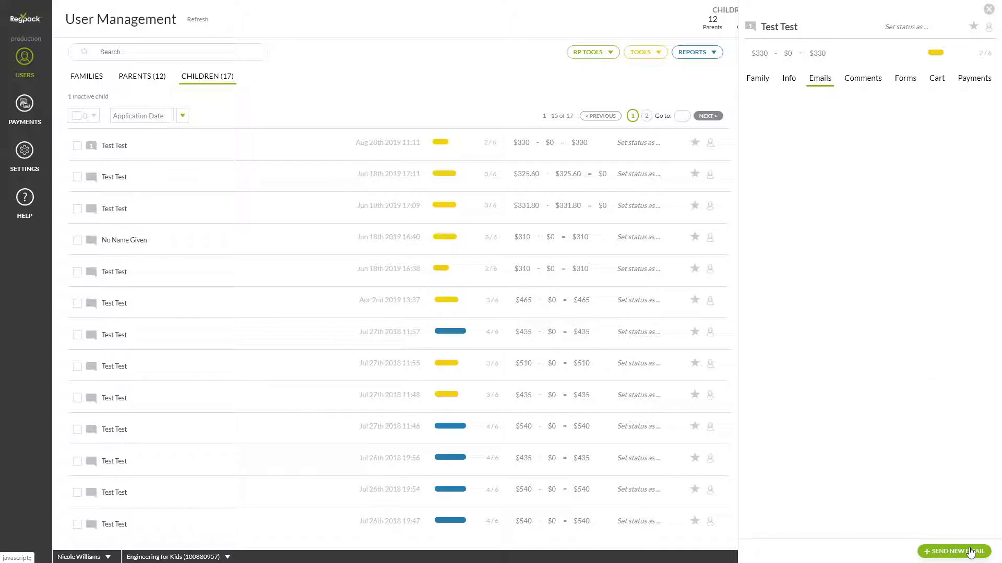
{"action": "left_click", "coordinate": [859, 85]}
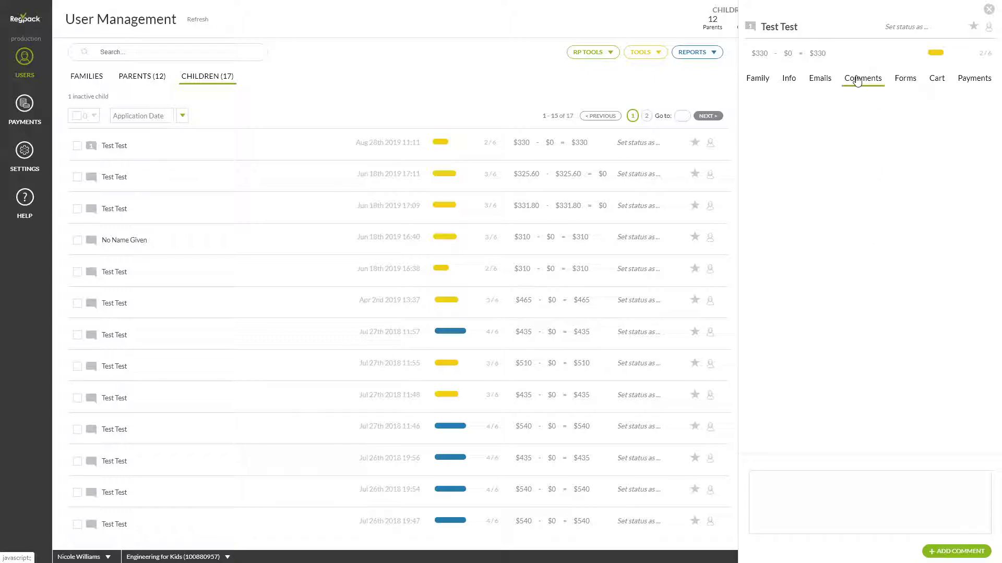
{"action": "left_click", "coordinate": [873, 488]}
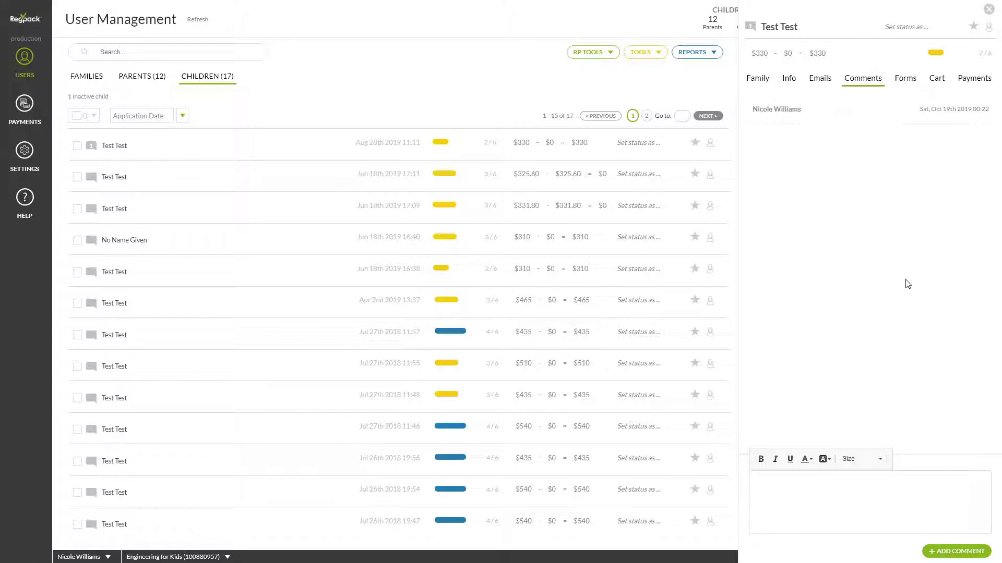
{"action": "left_click", "coordinate": [905, 79]}
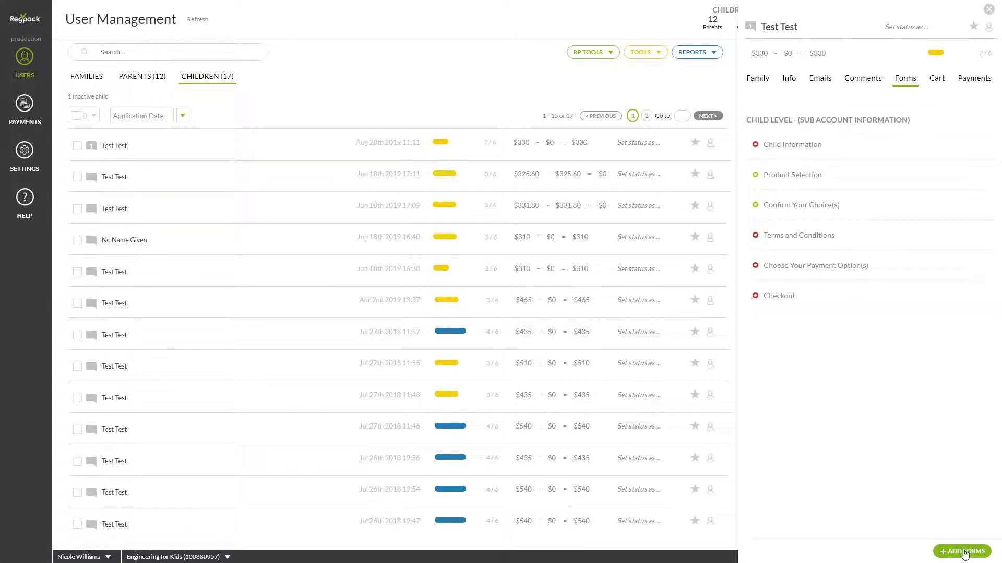
{"action": "left_click", "coordinate": [936, 79]}
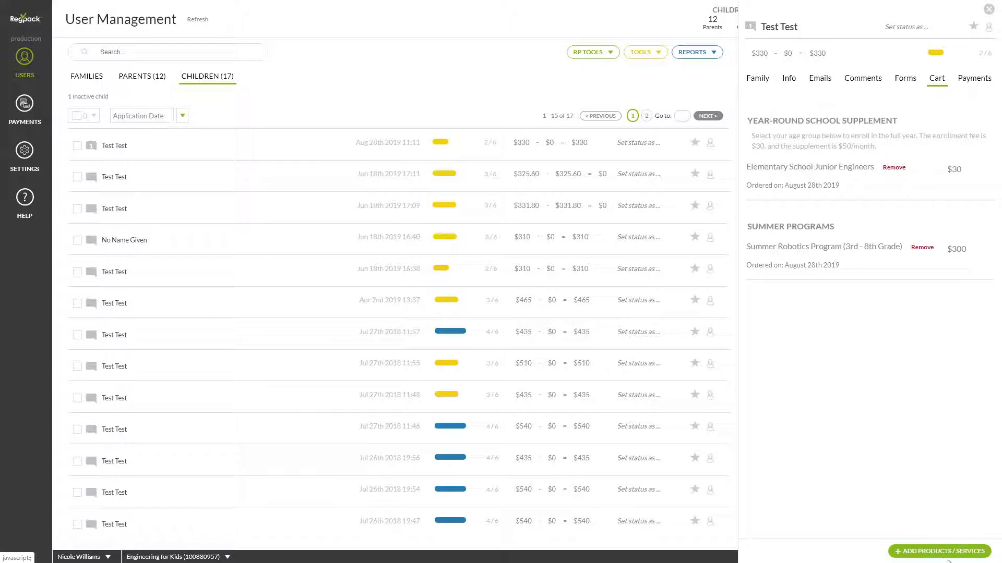
{"action": "left_click", "coordinate": [974, 79]}
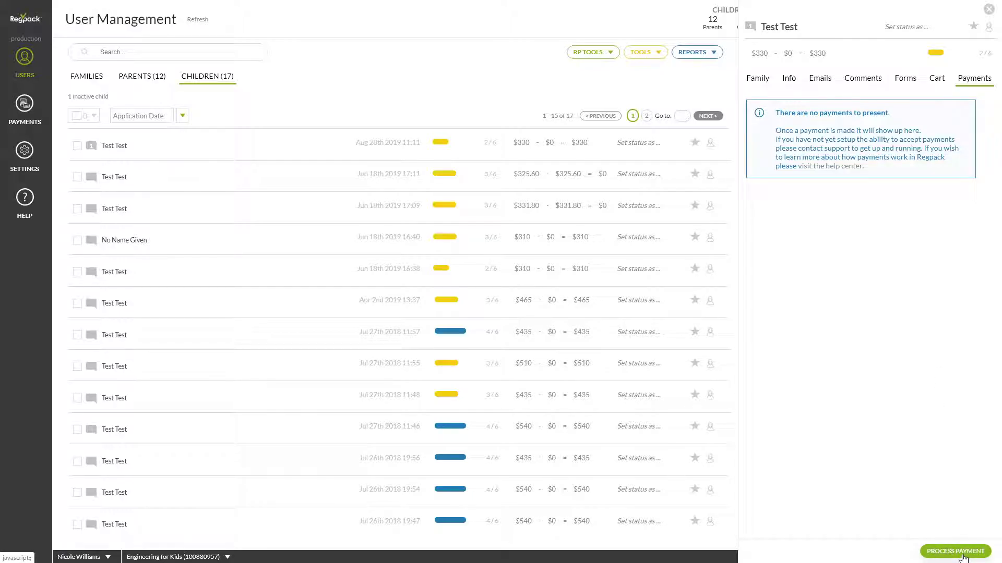
- Close the child's record and briefly check the bulk Tools panel
{"action": "left_click", "coordinate": [988, 10]}
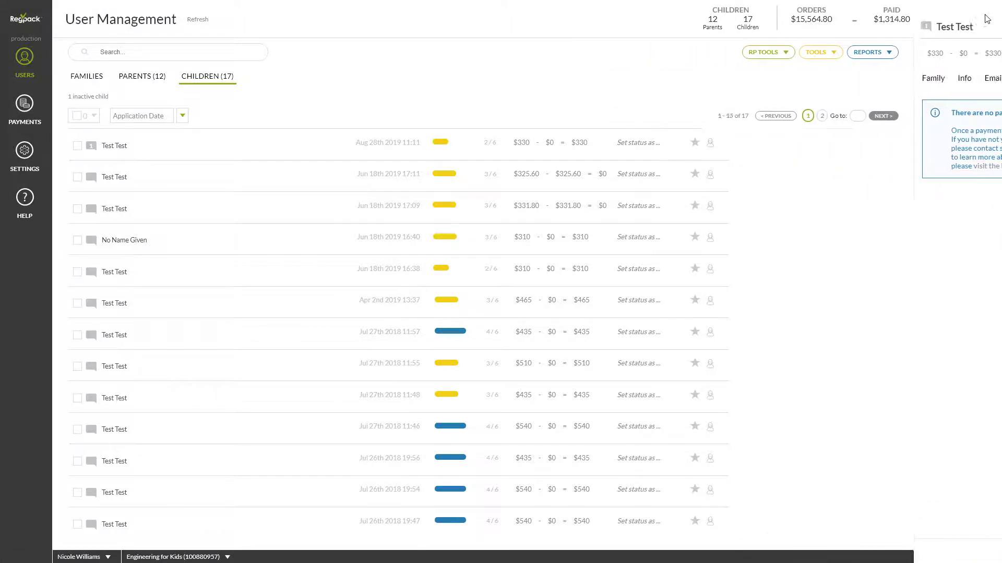
{"action": "left_click", "coordinate": [906, 53]}
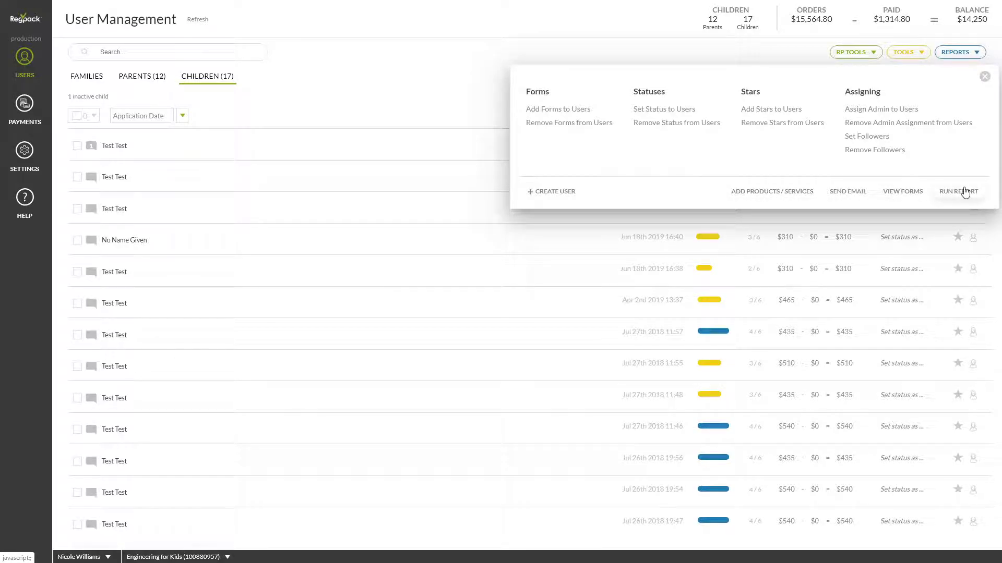
{"action": "left_click", "coordinate": [983, 76]}
- Select the first two Test Test children and show the bulk Tools for them
{"action": "left_click", "coordinate": [77, 146]}
{"action": "left_click", "coordinate": [78, 177]}
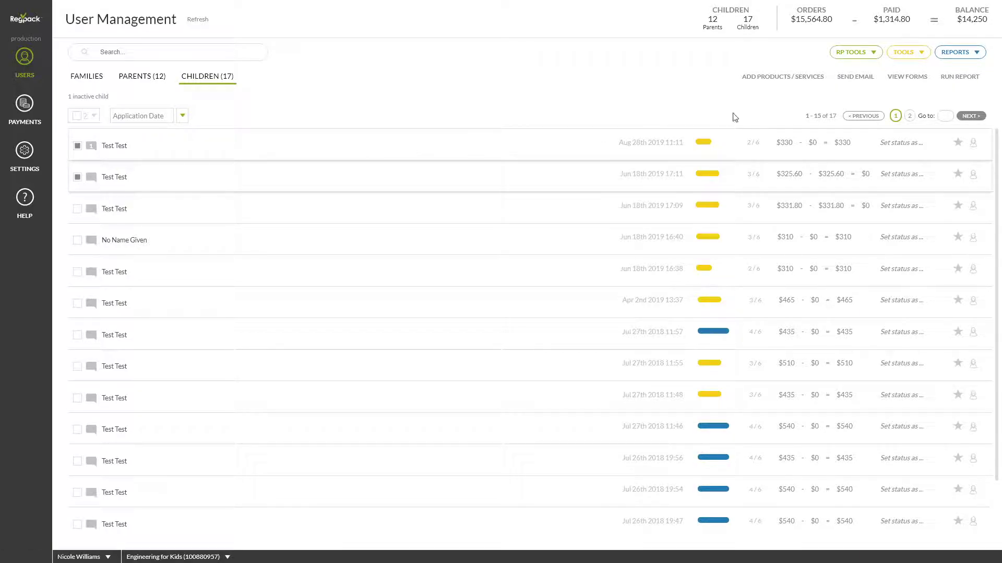
{"action": "left_click", "coordinate": [918, 57]}
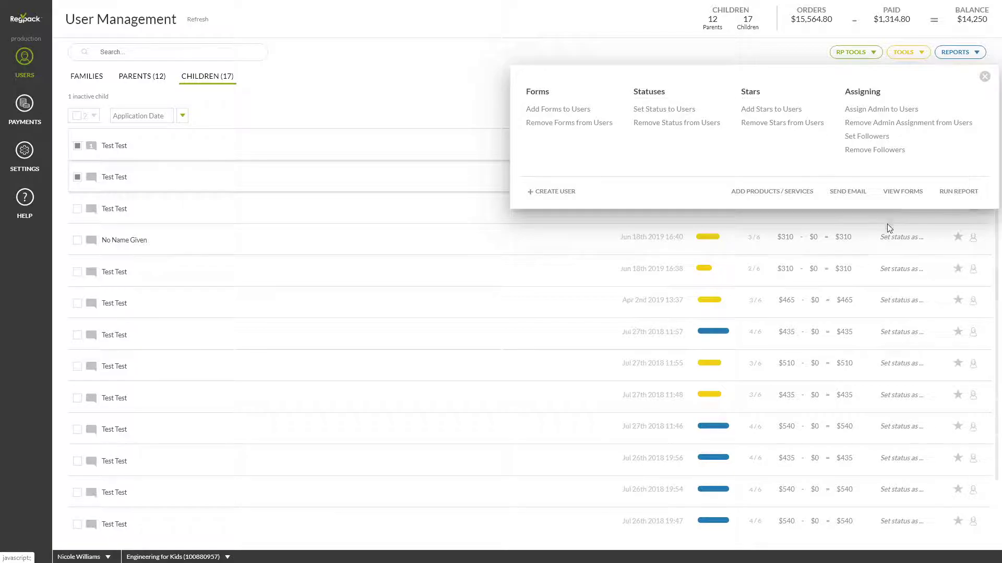
- Try assigning the second Test Test child the inactive Test User status, but answer No
{"action": "left_click", "coordinate": [890, 238]}
{"action": "left_click", "coordinate": [892, 238]}
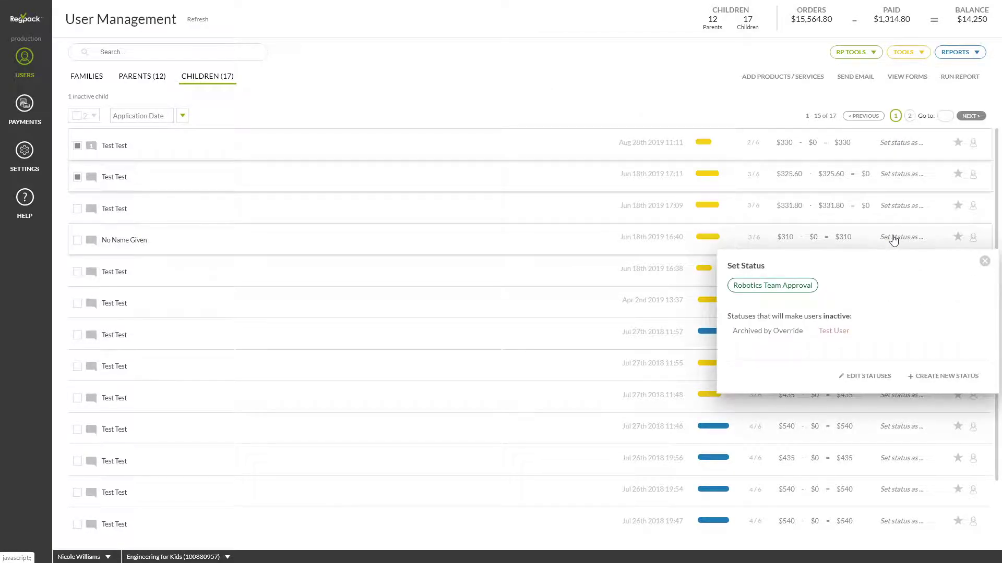
{"action": "left_click", "coordinate": [895, 177]}
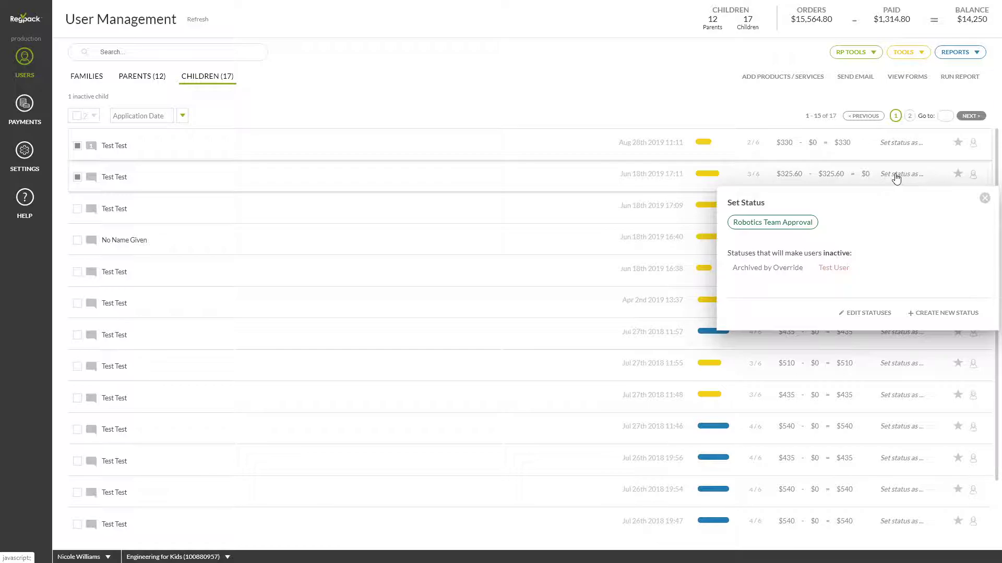
{"action": "left_click", "coordinate": [836, 275]}
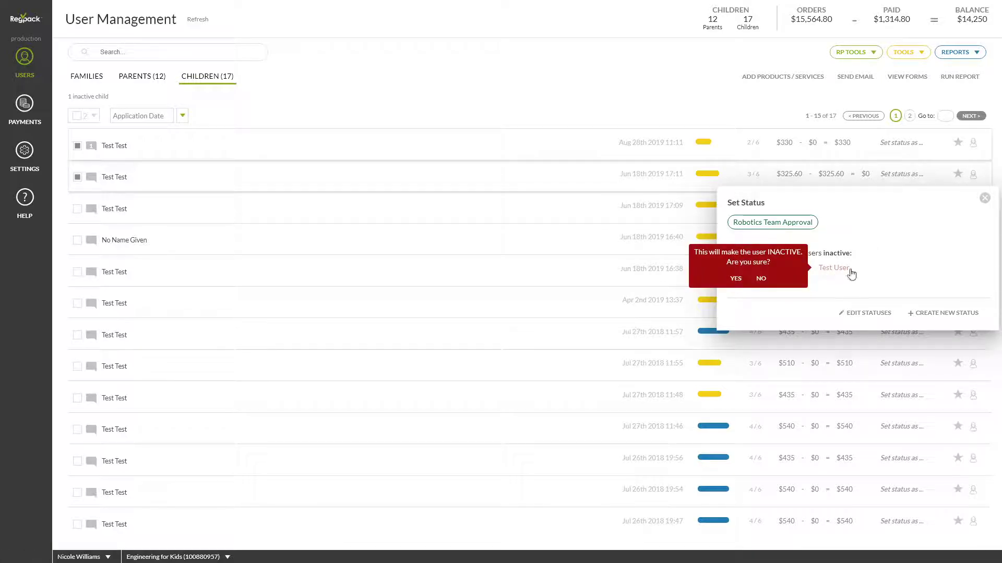
{"action": "left_click", "coordinate": [760, 278]}
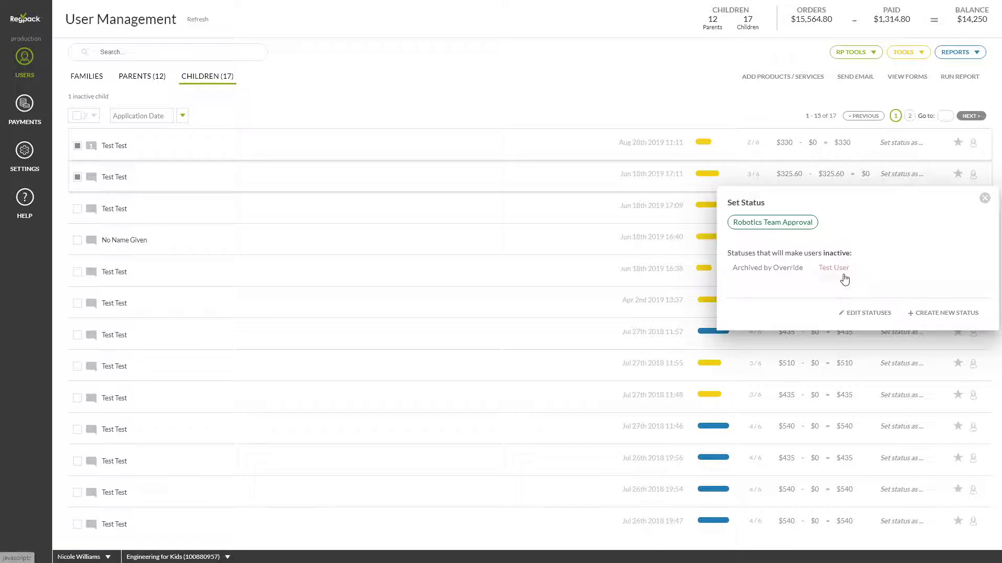
- Start a new status with its user-inactive option set to Yes
{"action": "left_click", "coordinate": [931, 314]}
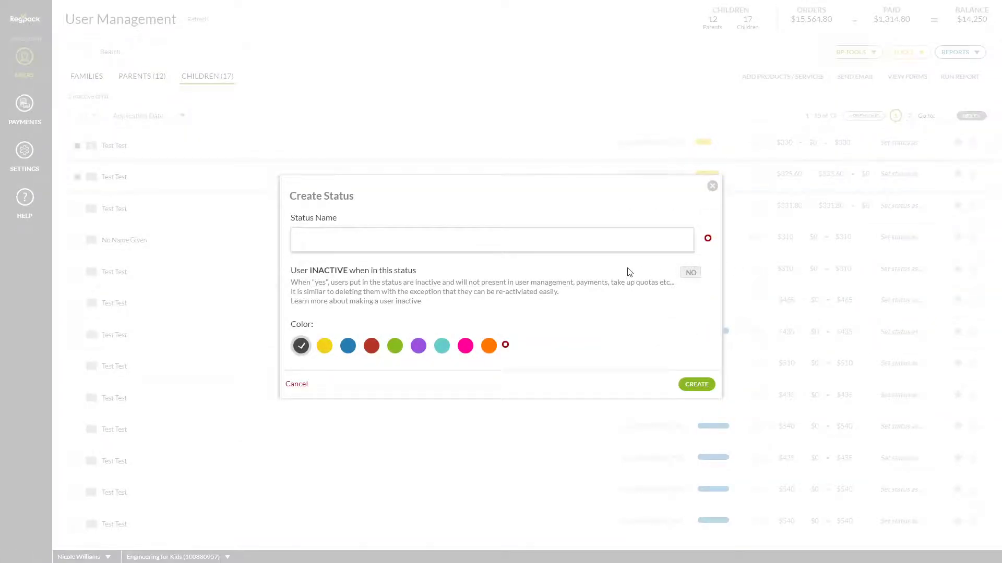
{"action": "left_click", "coordinate": [611, 240]}
{"action": "left_click", "coordinate": [693, 275]}
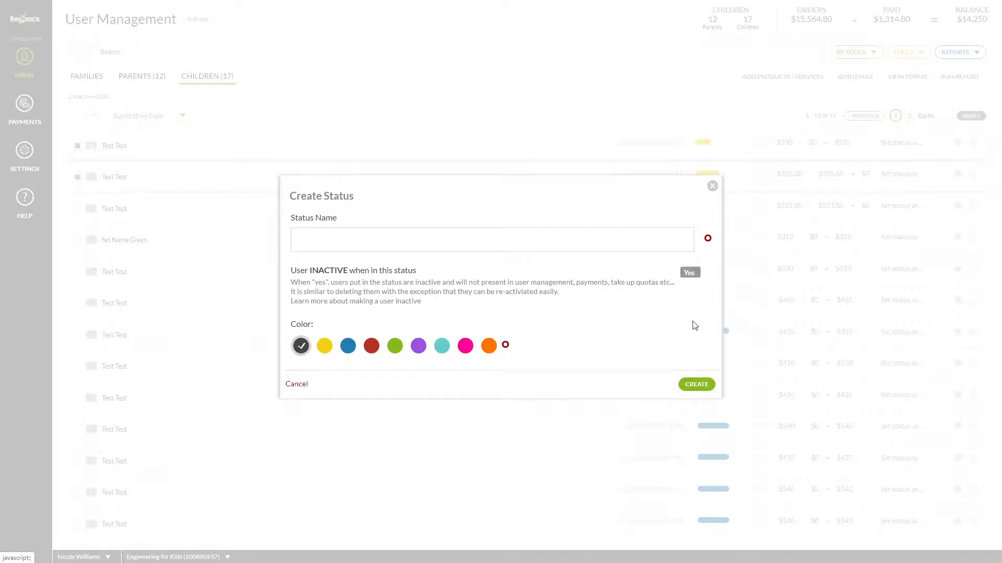
- Dismiss the Create Status dialog, select then deselect all children, and clear a trial search
{"action": "left_click", "coordinate": [712, 186]}
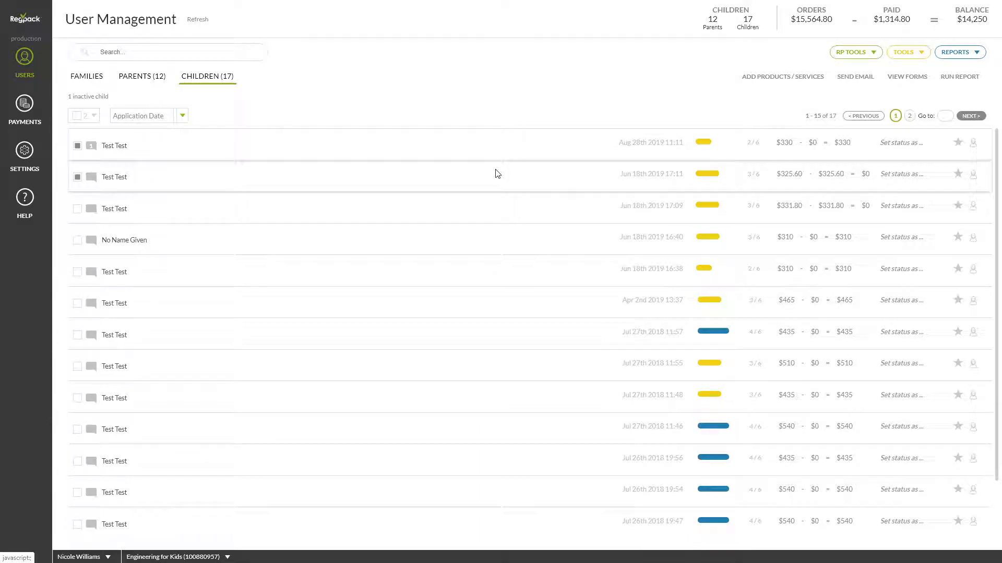
{"action": "left_click", "coordinate": [89, 118]}
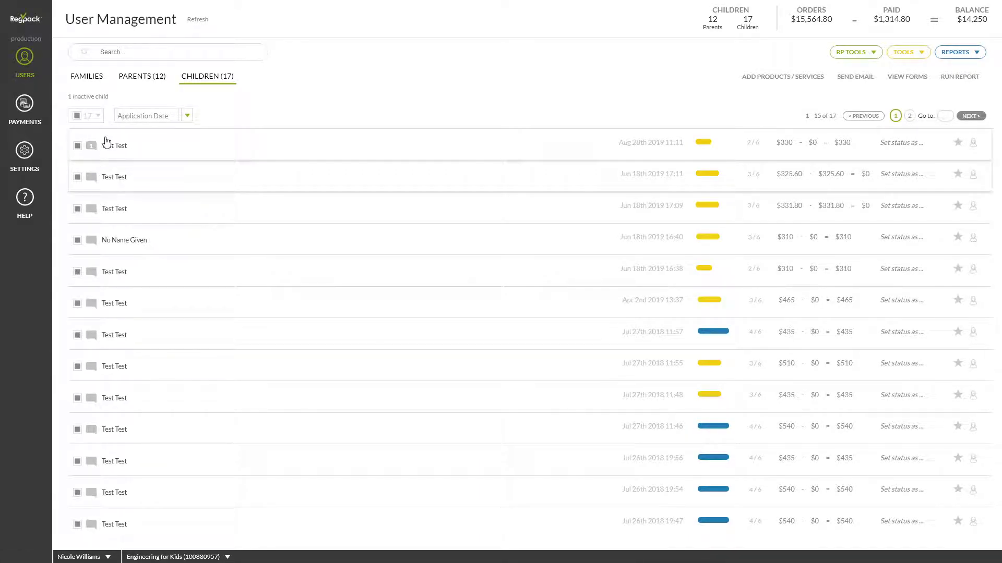
{"action": "left_click", "coordinate": [97, 116]}
{"action": "left_click", "coordinate": [90, 169]}
{"action": "left_click", "coordinate": [163, 53]}
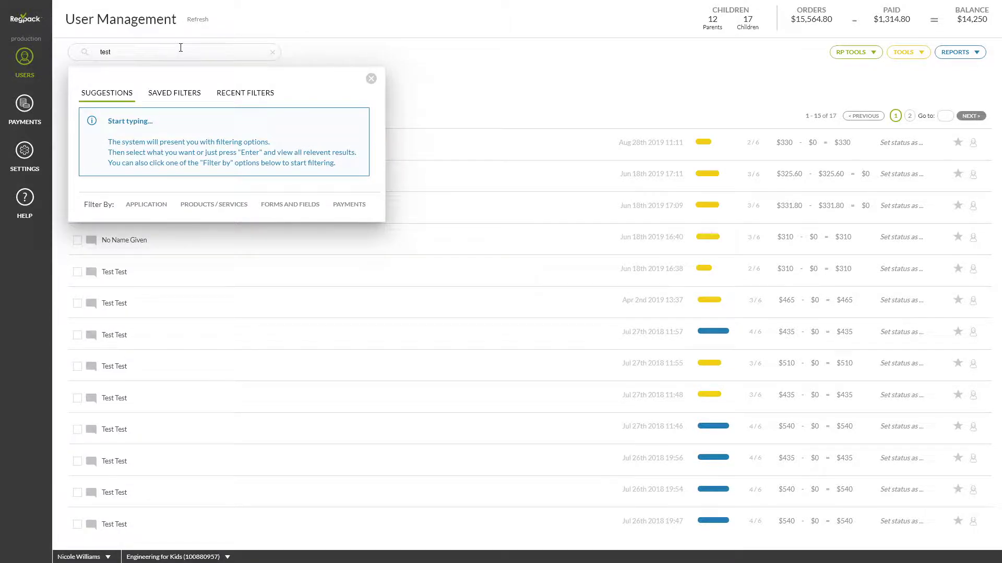
{"action": "key", "text": "BackSpace"}
{"action": "key", "text": "BackSpace"}
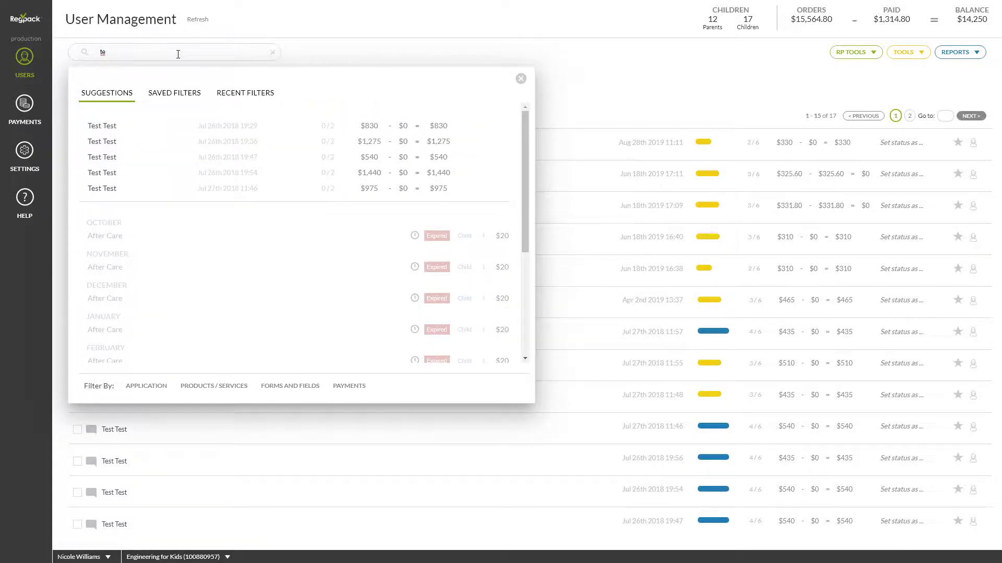
{"action": "key", "text": "BackSpace"}
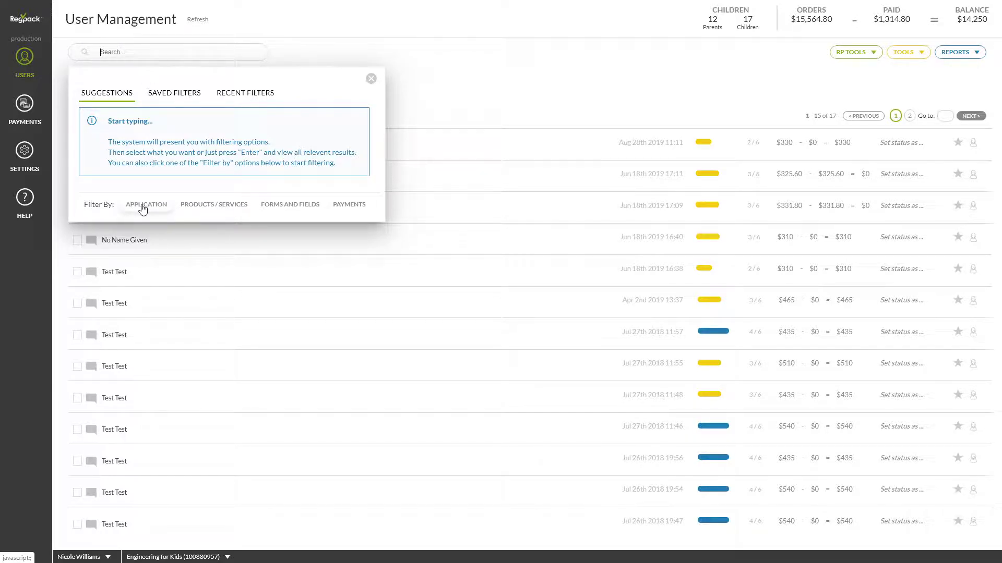
- Apply the most recent engineering-orders-with-balance filter, narrowing to 11 children, and expand its conditions
{"action": "left_click", "coordinate": [243, 94]}
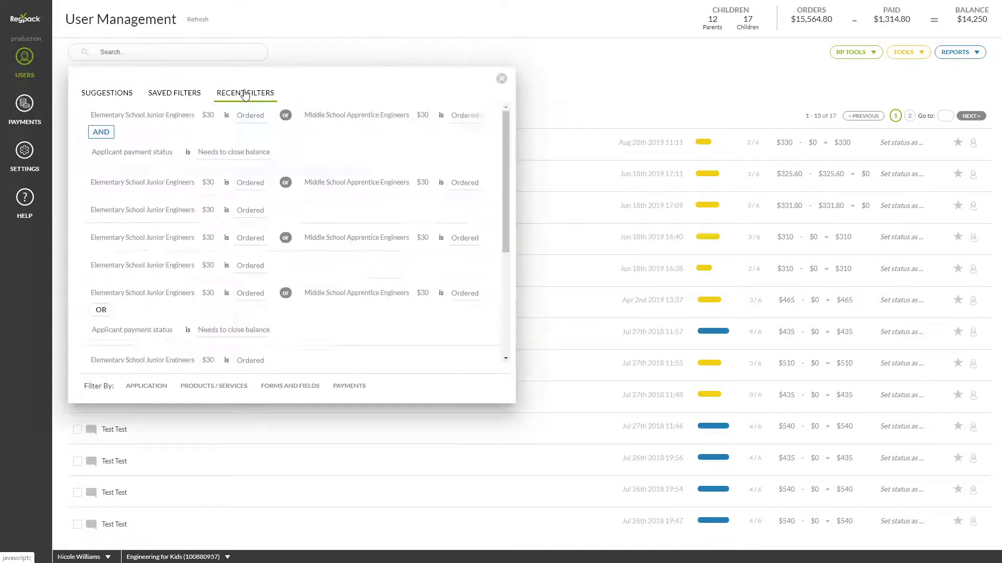
{"action": "left_click", "coordinate": [175, 142]}
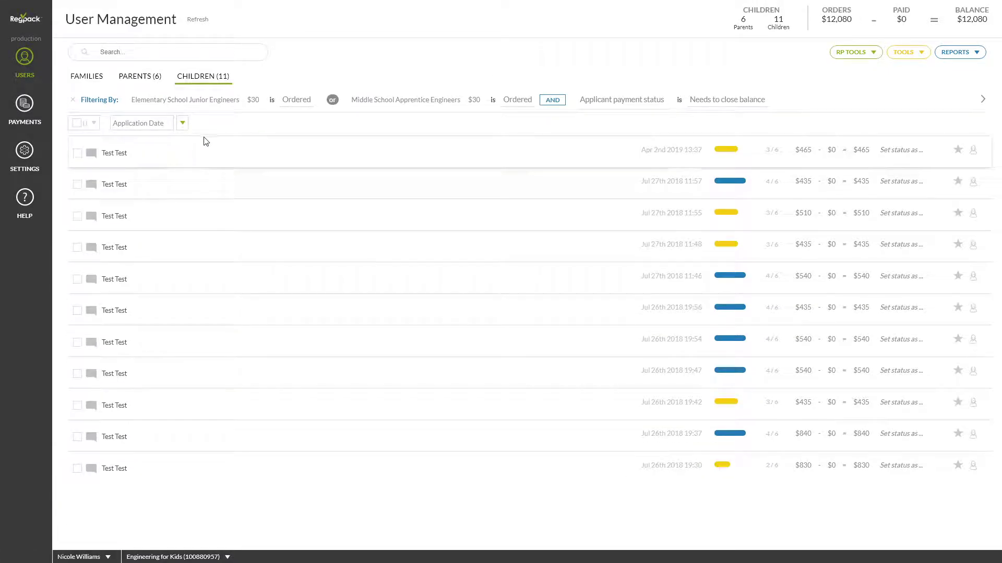
{"action": "left_click", "coordinate": [945, 105]}
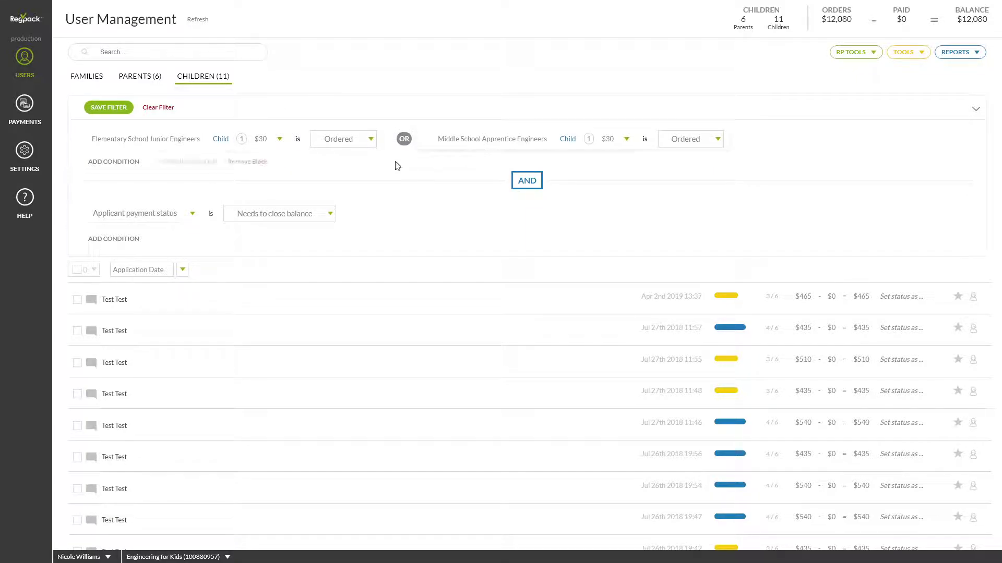
{"action": "left_click", "coordinate": [404, 139]}
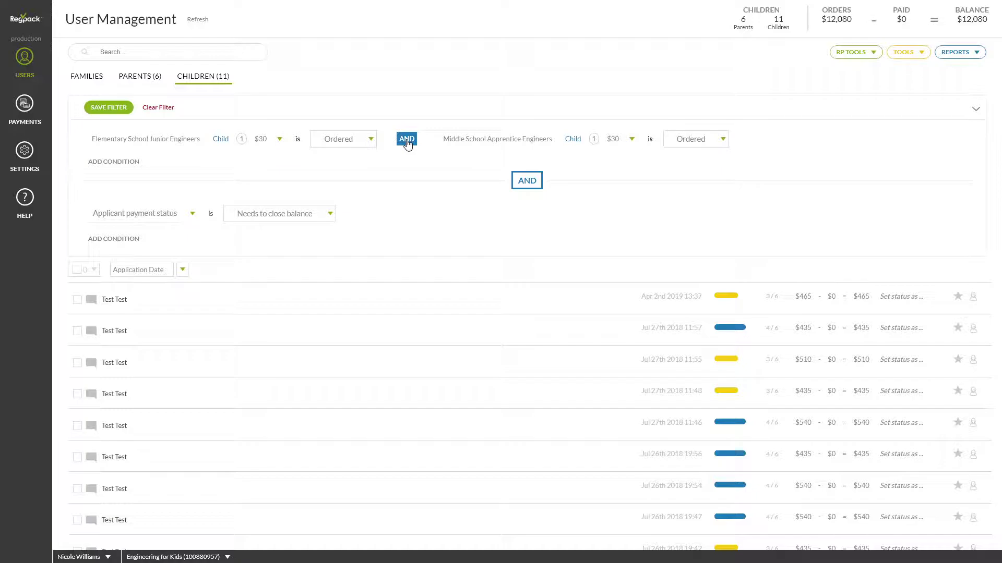
{"action": "left_click", "coordinate": [407, 141]}
{"action": "left_click", "coordinate": [407, 141]}
{"action": "left_click", "coordinate": [406, 141]}
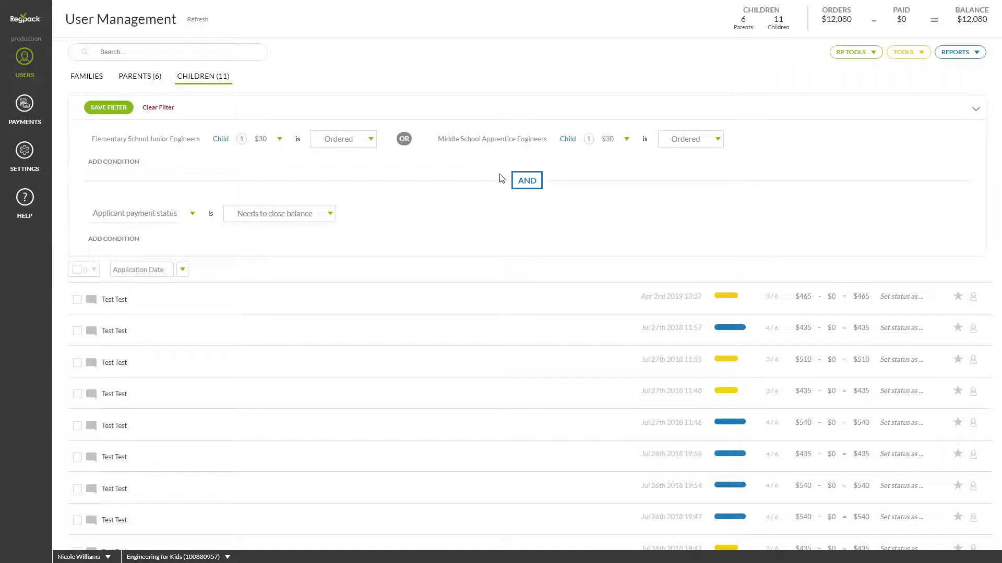
{"action": "left_click", "coordinate": [371, 146]}
{"action": "mouse_move", "coordinate": [130, 163]}
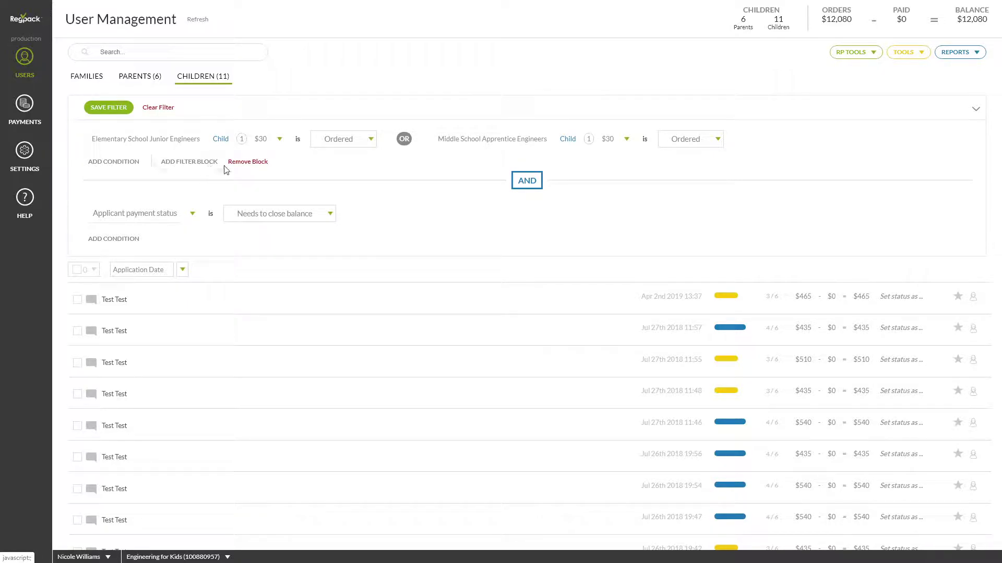
{"action": "mouse_move", "coordinate": [191, 166]}
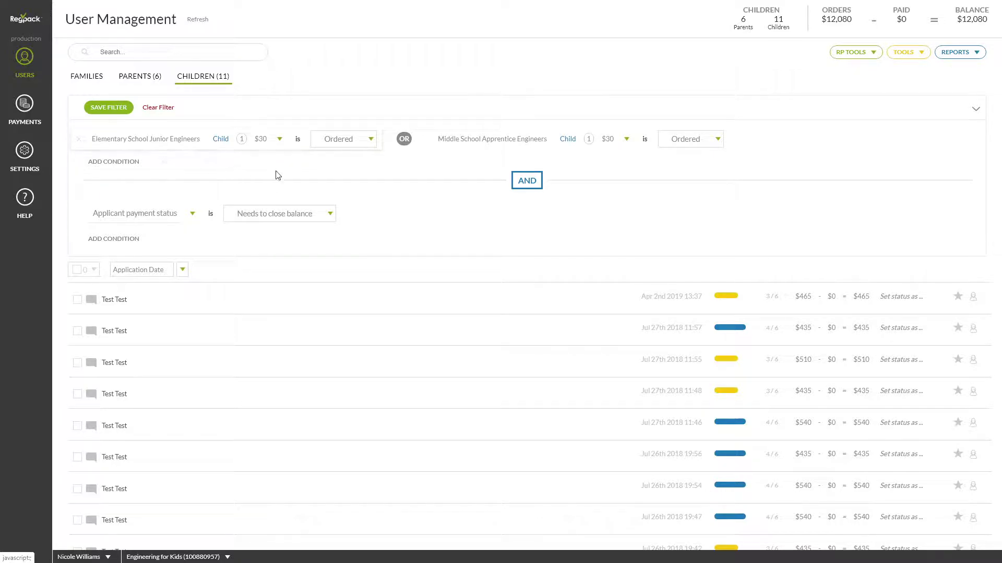
{"action": "mouse_move", "coordinate": [295, 238]}
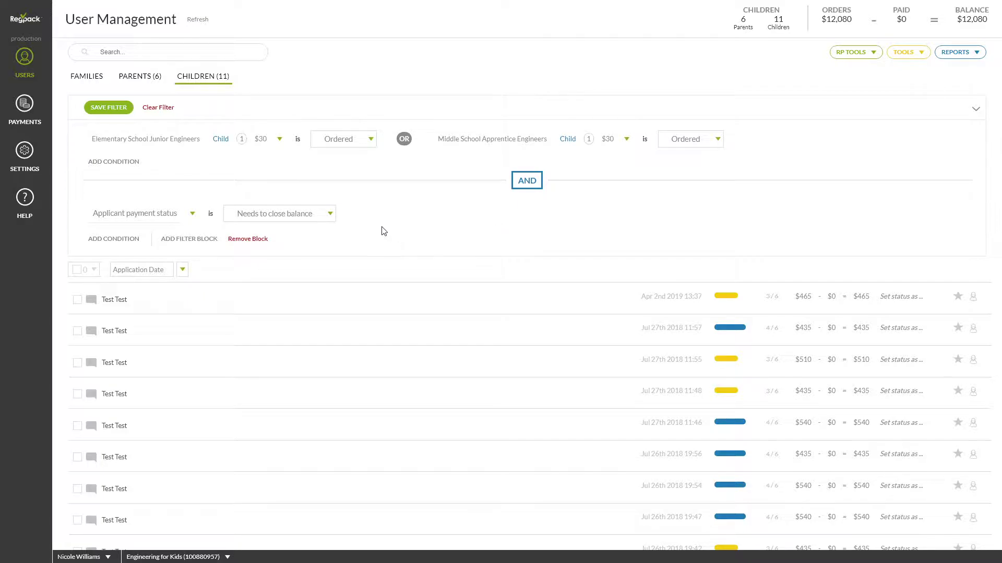
- Cancel naming the filter to save, glance at Saved Filters, and return to Recent Filters
{"action": "left_click", "coordinate": [118, 111]}
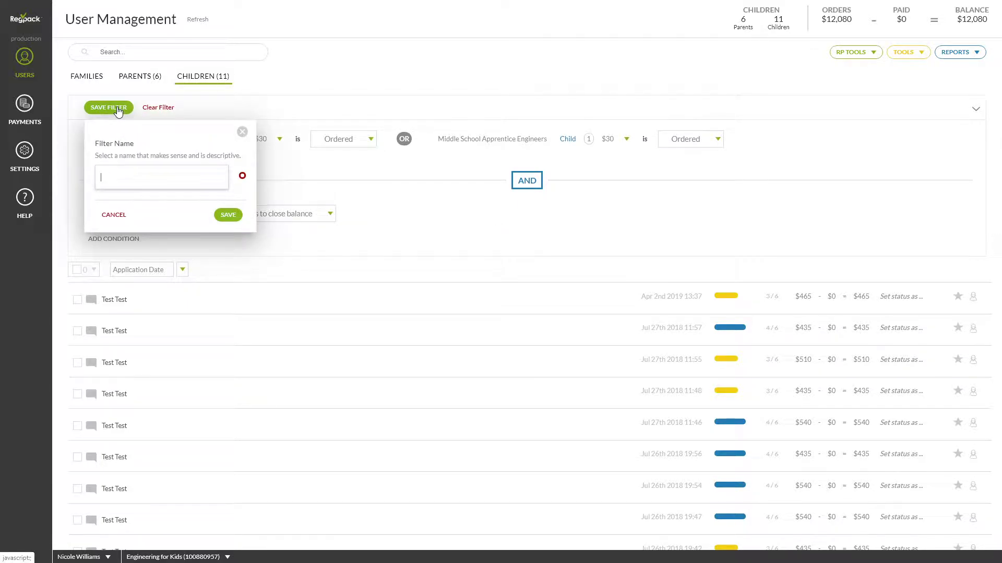
{"action": "left_click", "coordinate": [242, 132]}
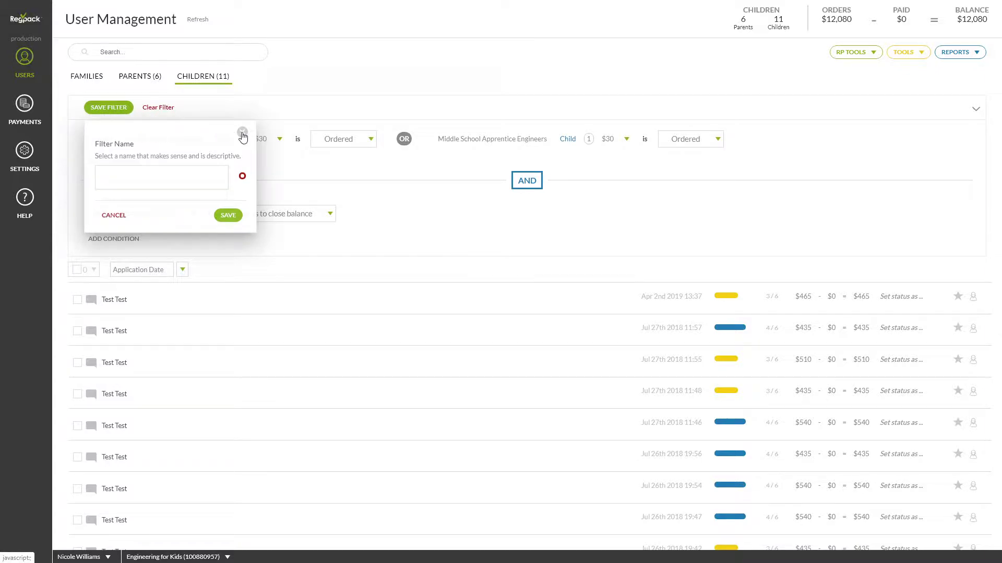
{"action": "left_click", "coordinate": [146, 52]}
{"action": "left_click", "coordinate": [162, 93]}
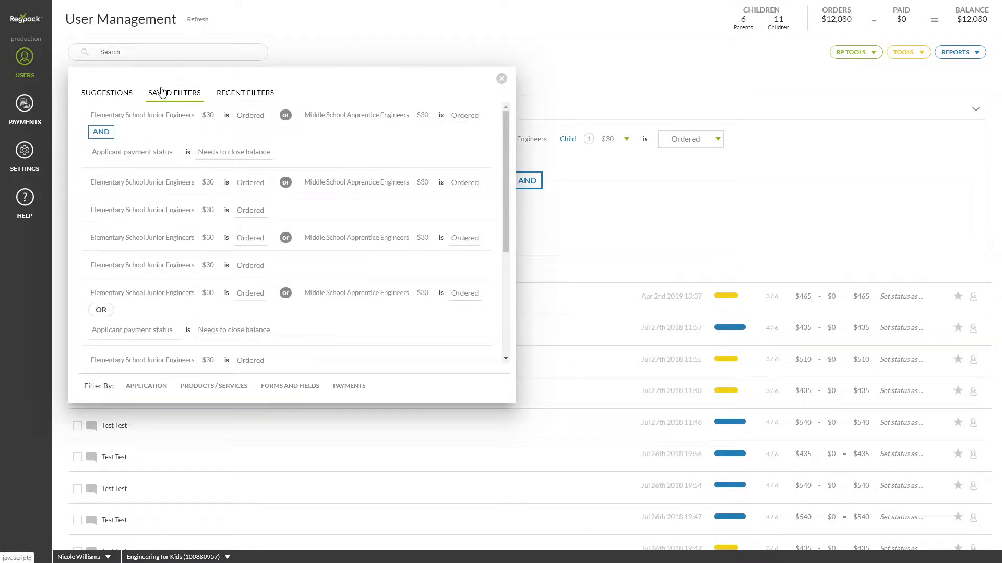
{"action": "left_click", "coordinate": [239, 96]}
- In the Families view, select all filtered families and run the Basic Information system report
{"action": "left_click", "coordinate": [500, 80]}
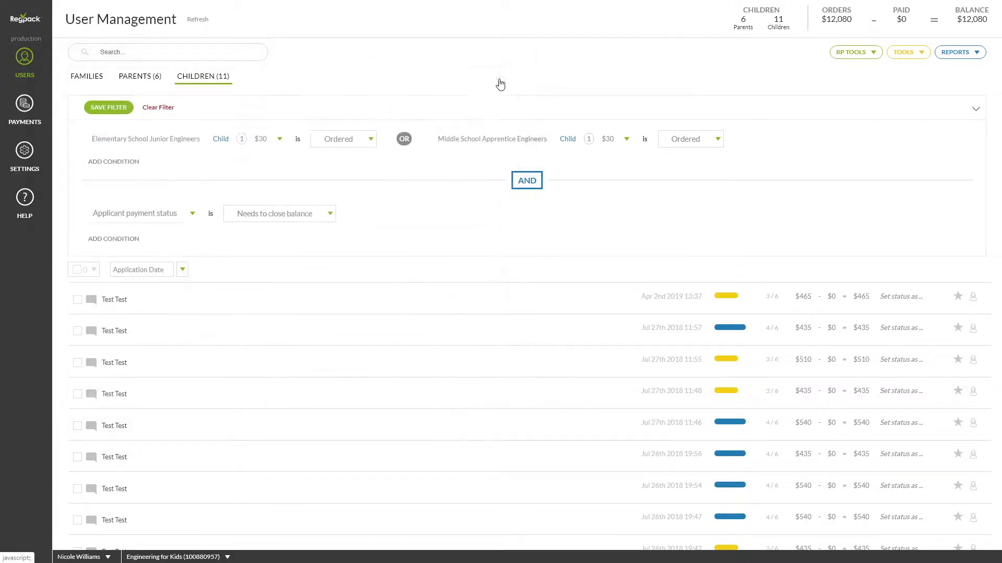
{"action": "left_click", "coordinate": [86, 76]}
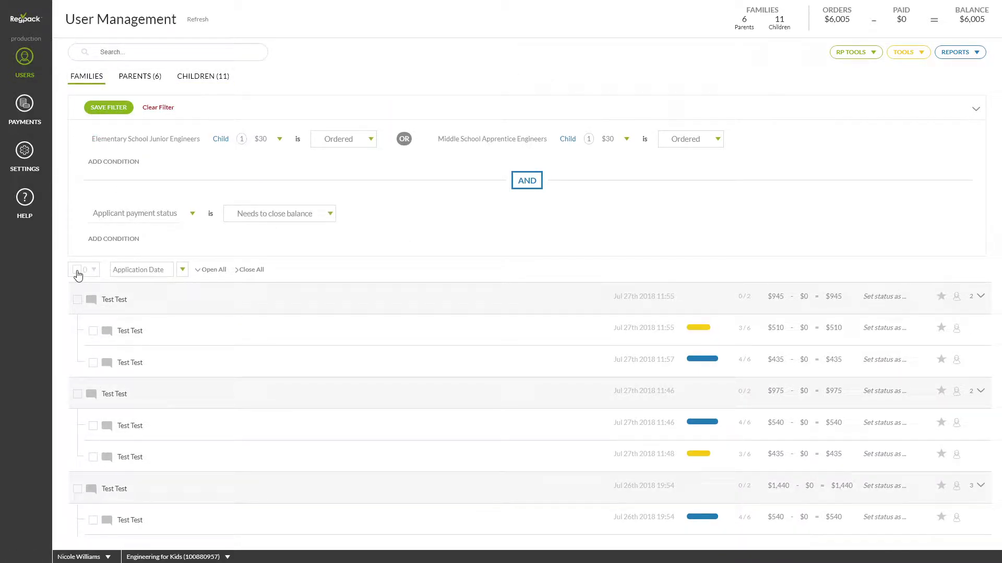
{"action": "left_click", "coordinate": [76, 270]}
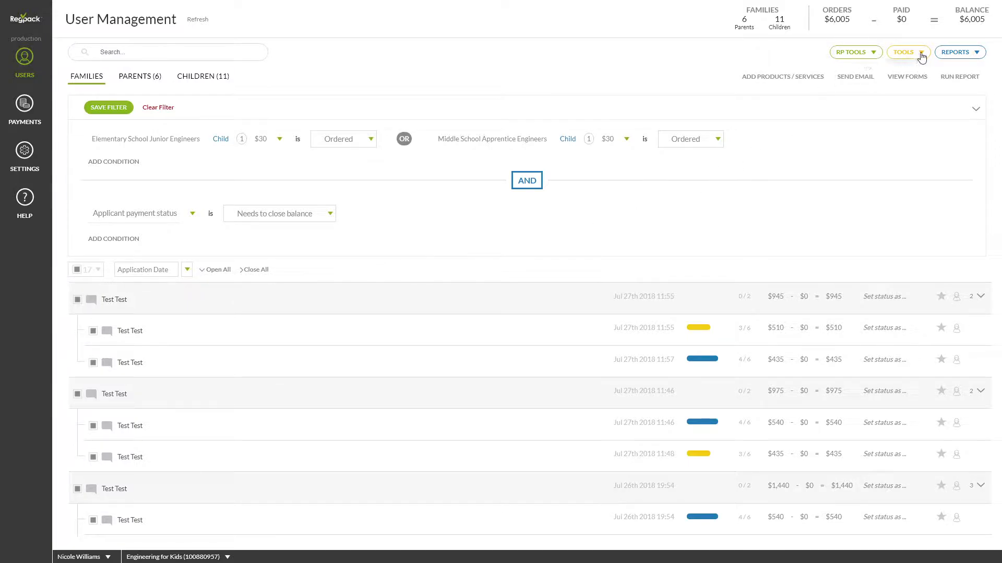
{"action": "left_click", "coordinate": [952, 52]}
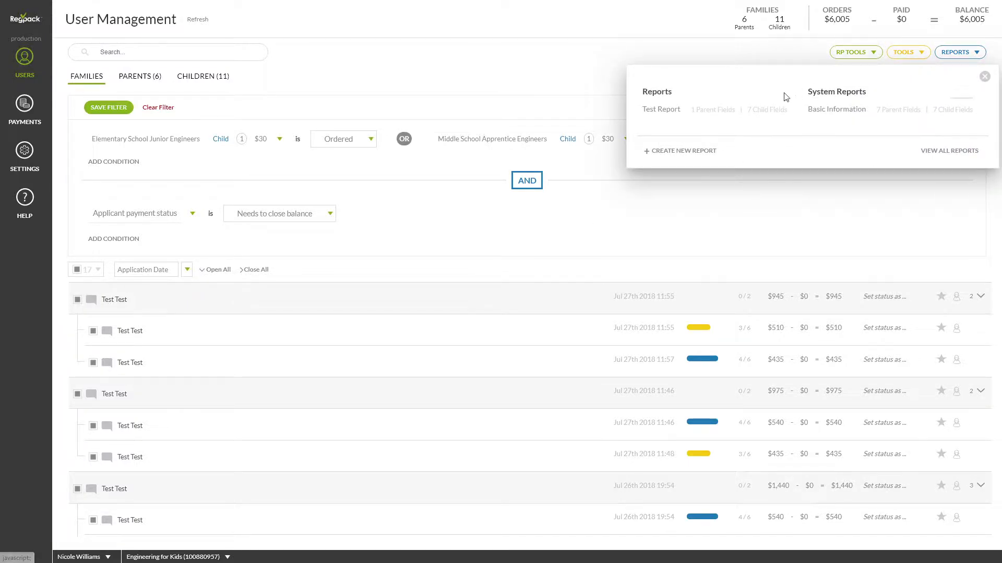
{"action": "left_click", "coordinate": [813, 111]}
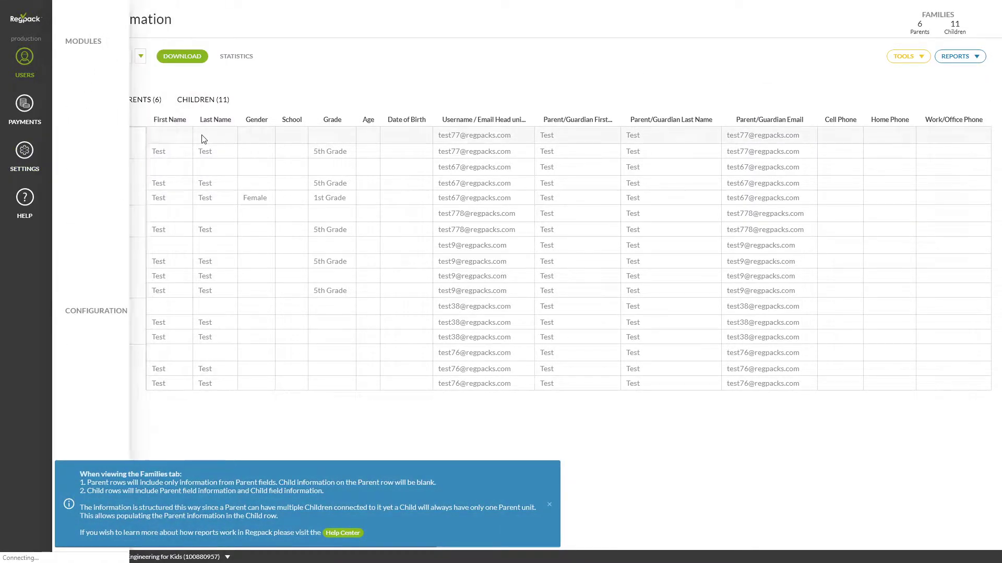
- Briefly open a row's details, then switch the report to the Children view and dismiss both info notes
{"action": "left_click", "coordinate": [93, 141]}
{"action": "left_click", "coordinate": [98, 151]}
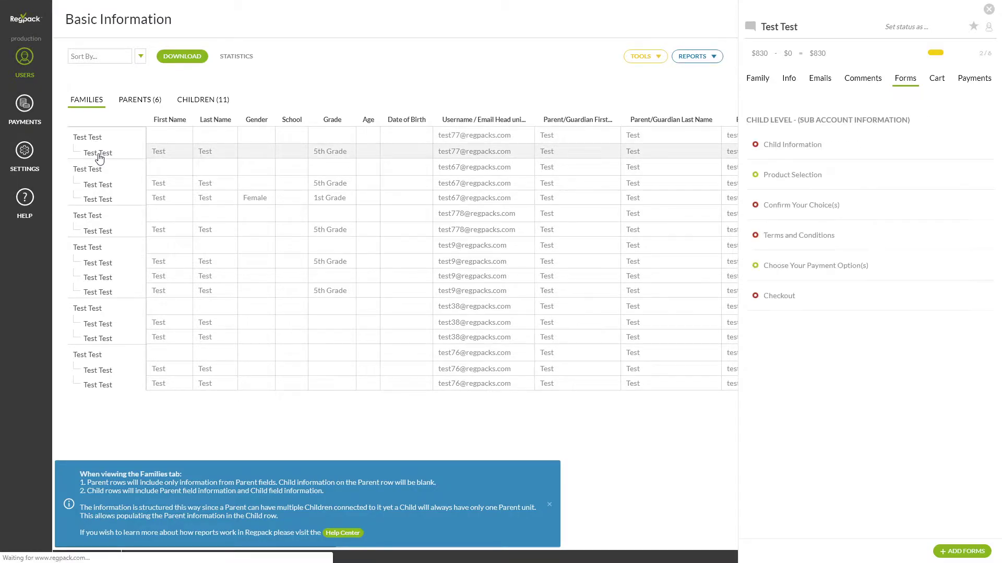
{"action": "left_click", "coordinate": [989, 9]}
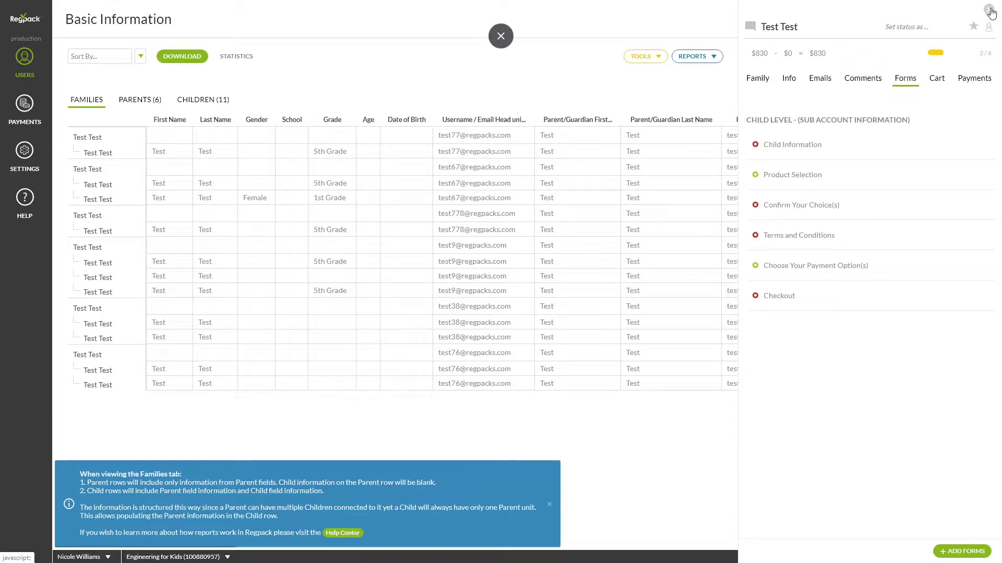
{"action": "left_click", "coordinate": [130, 102]}
{"action": "left_click", "coordinate": [186, 100]}
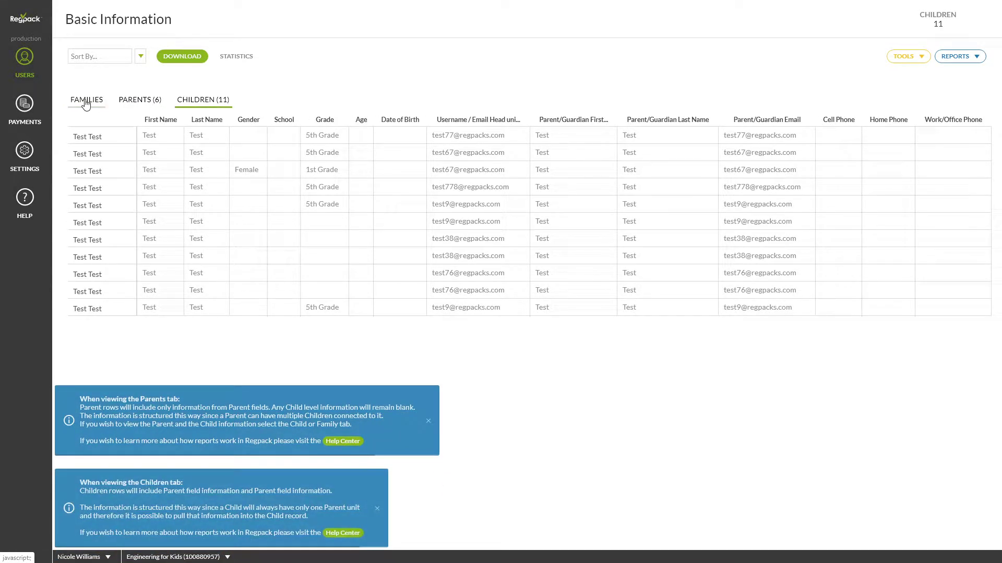
{"action": "left_click", "coordinate": [86, 104]}
{"action": "left_click", "coordinate": [142, 100]}
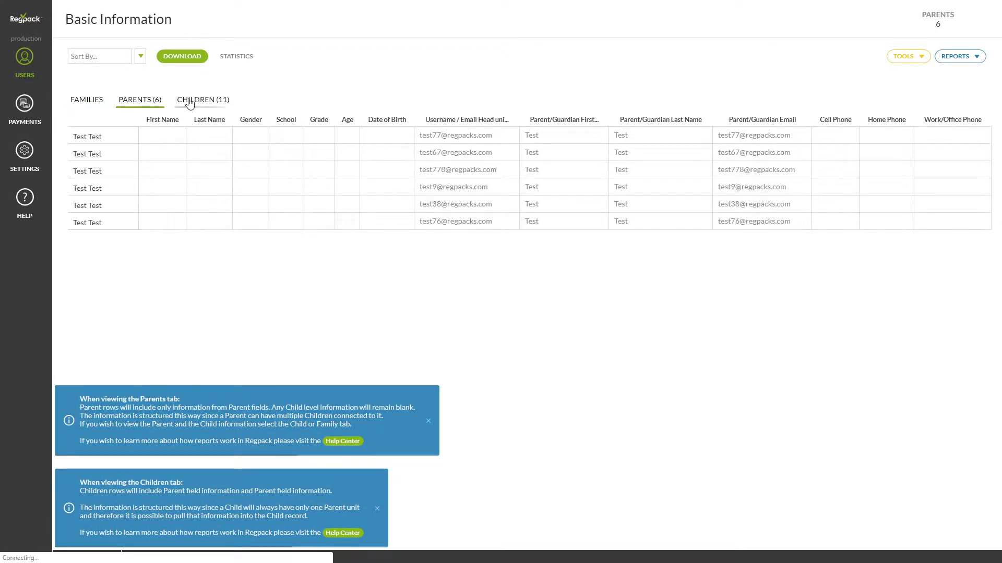
{"action": "left_click", "coordinate": [189, 104]}
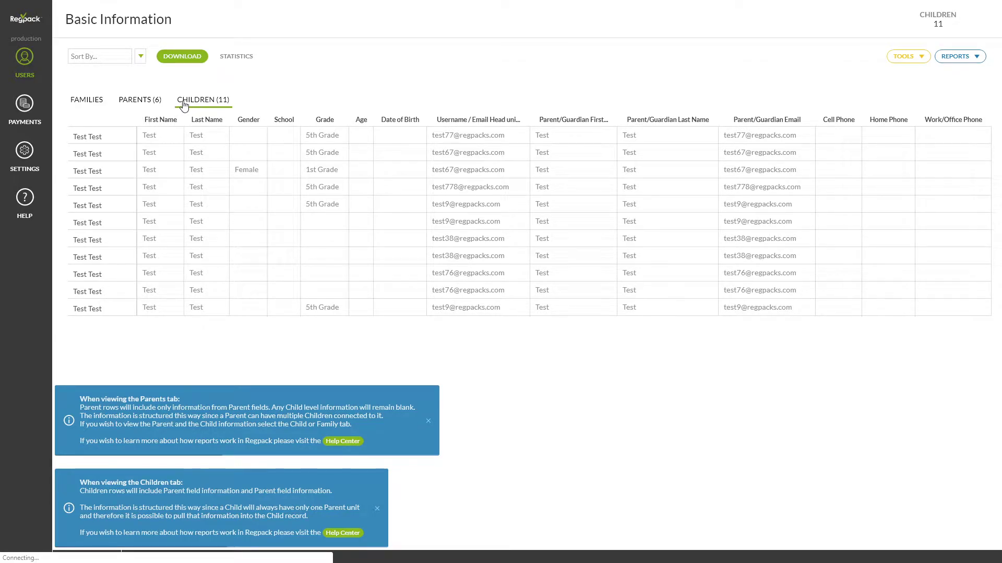
{"action": "left_click", "coordinate": [428, 422]}
{"action": "left_click", "coordinate": [377, 507]}
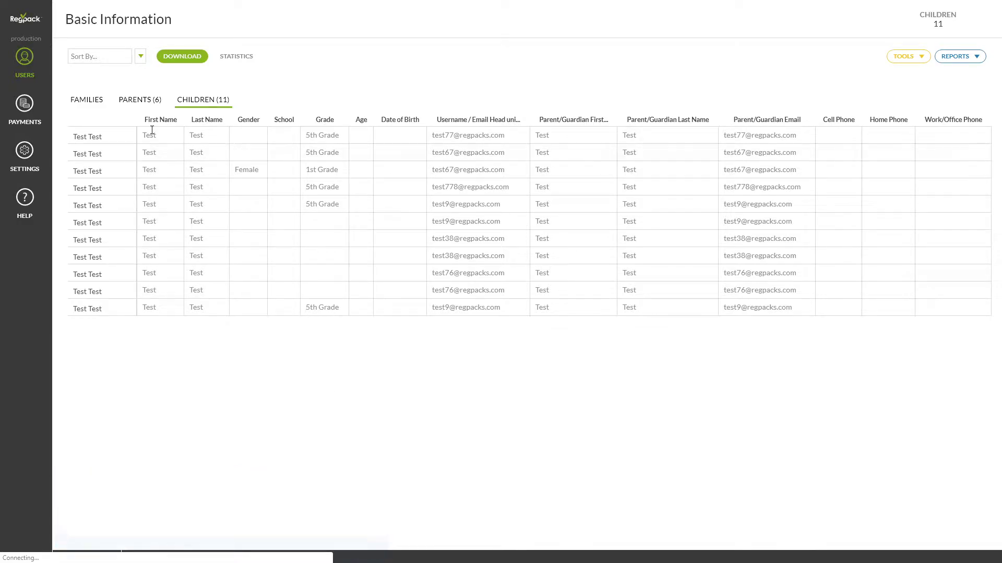
- Download the Basic Information report as a CSV (Excel) file
{"action": "left_click", "coordinate": [114, 57]}
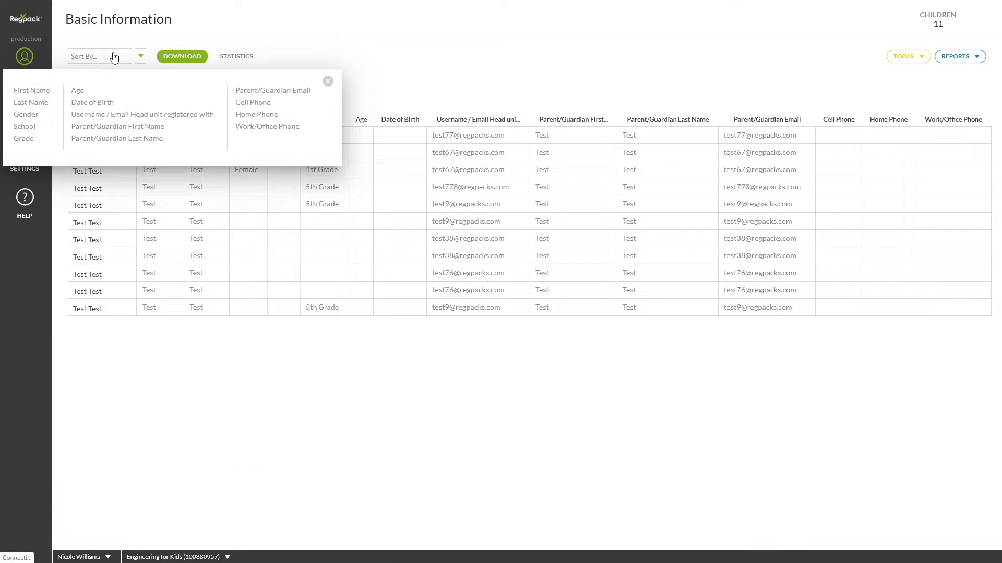
{"action": "left_click", "coordinate": [180, 56]}
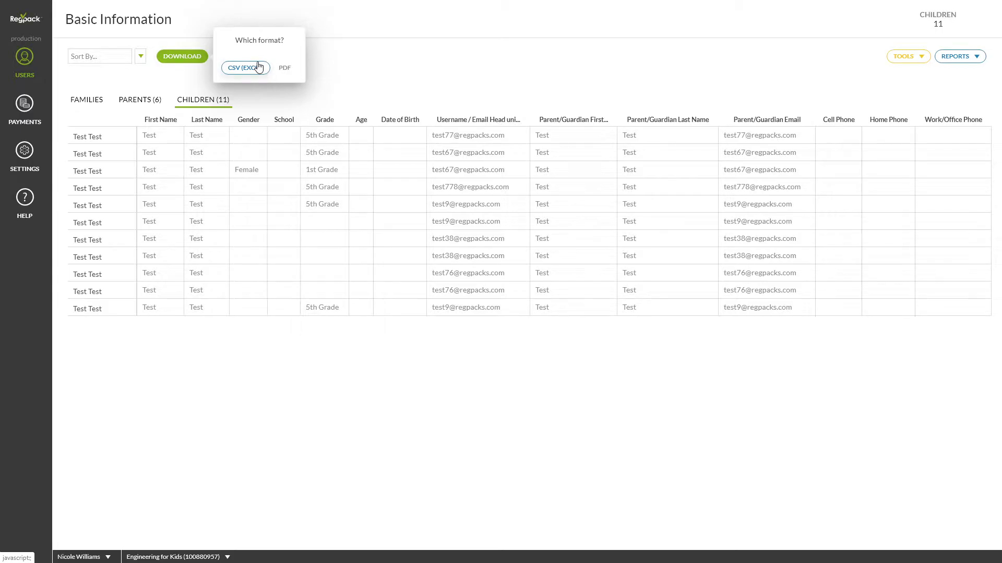
{"action": "left_click", "coordinate": [259, 67]}
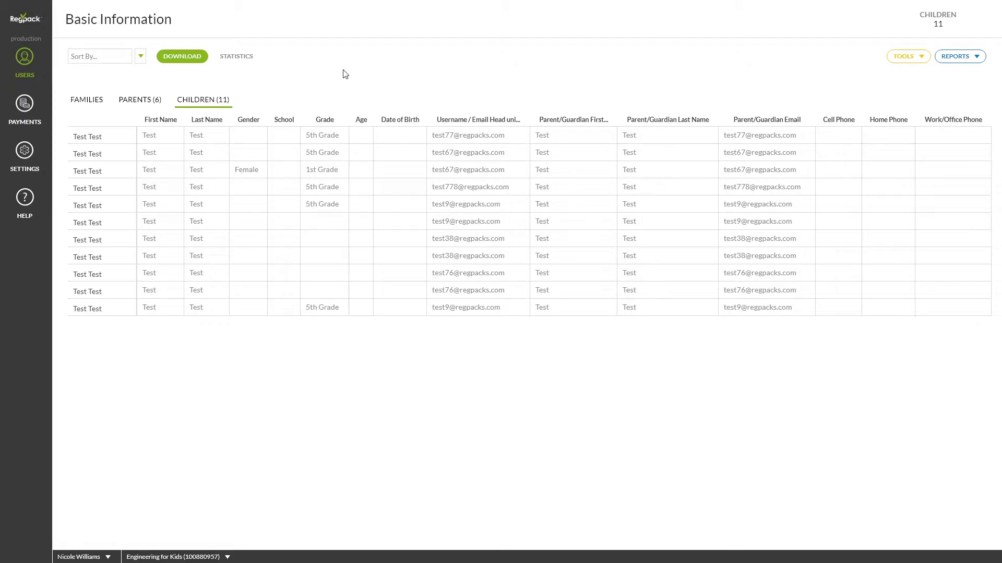
- Open the first child's details panel and view its family, info, emails, comments, forms, cart and charges
{"action": "left_click", "coordinate": [94, 140]}
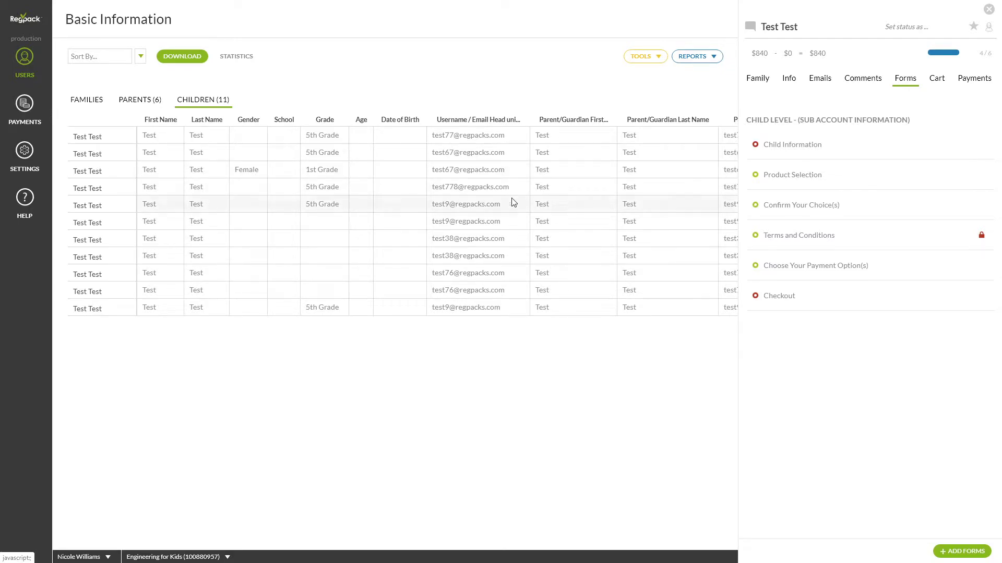
{"action": "left_click", "coordinate": [755, 83]}
{"action": "left_click", "coordinate": [789, 82]}
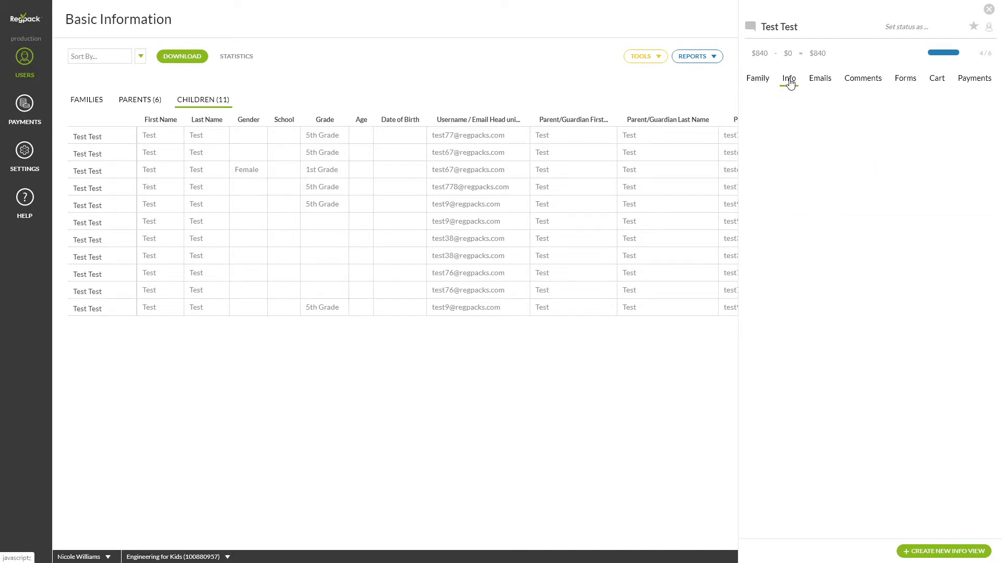
{"action": "left_click", "coordinate": [820, 81]}
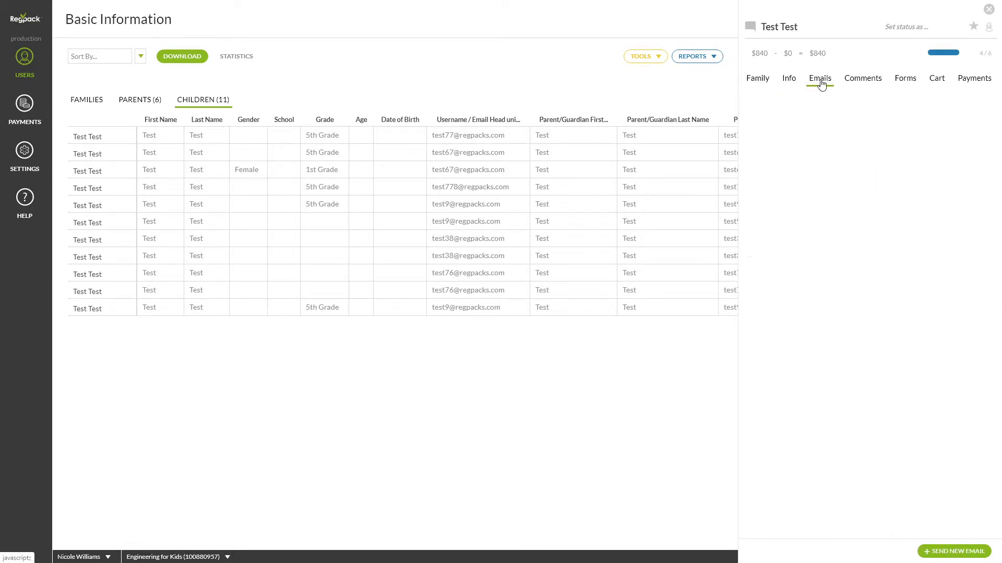
{"action": "left_click", "coordinate": [858, 87]}
{"action": "left_click", "coordinate": [900, 85]}
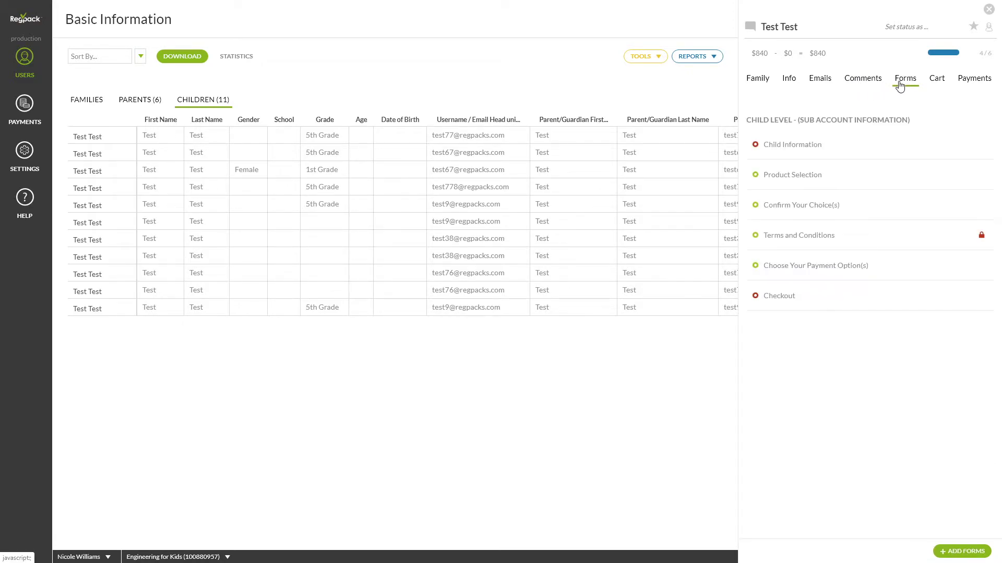
{"action": "left_click", "coordinate": [944, 86]}
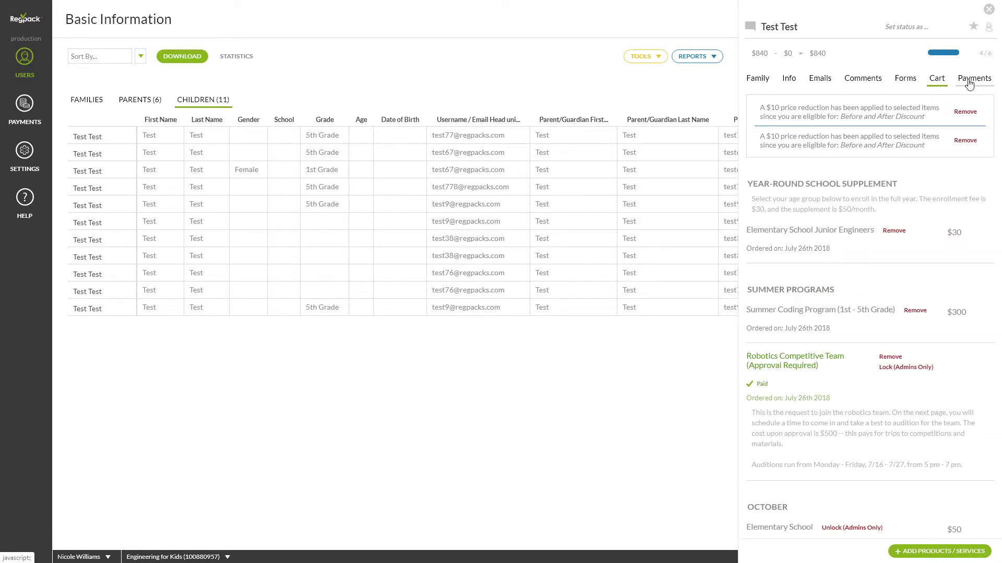
{"action": "left_click", "coordinate": [969, 84]}
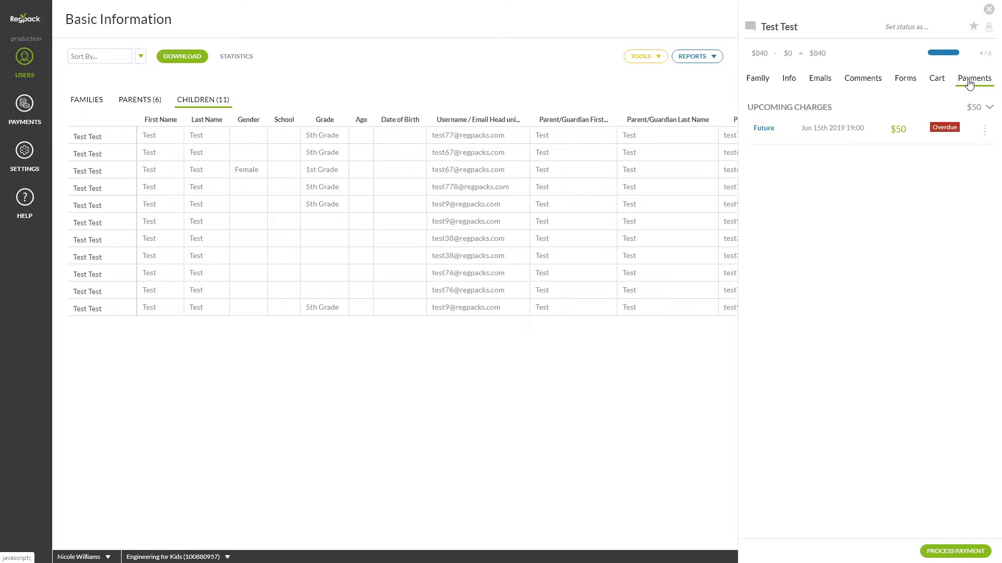
- Close the panel, go back to the filtered Users list and expand the full filter conditions
{"action": "left_click", "coordinate": [989, 10]}
{"action": "left_click", "coordinate": [20, 64]}
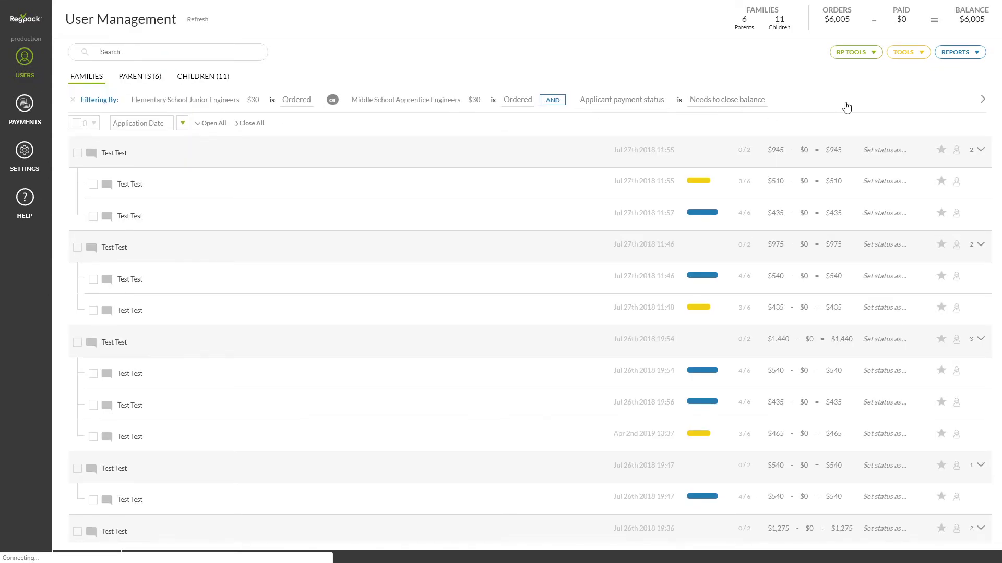
{"action": "left_click", "coordinate": [846, 107]}
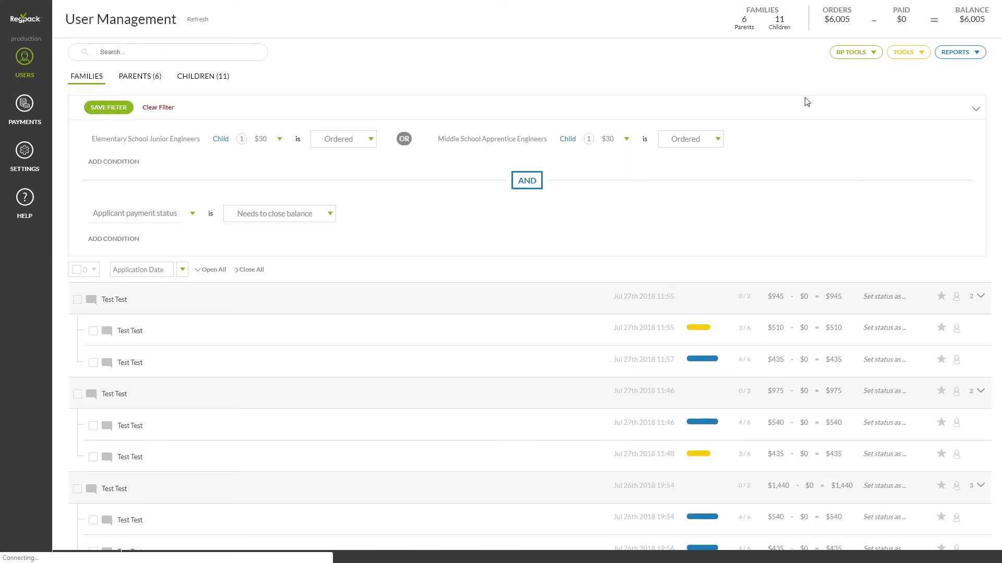